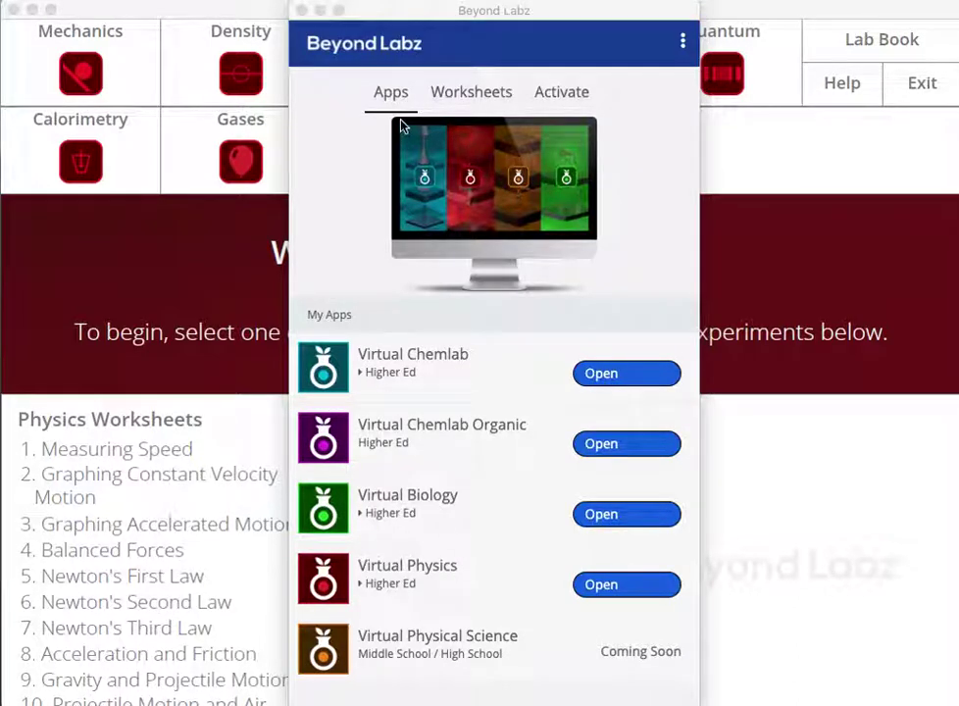
# - List the High School Physics worksheet PDFs from the Worksheets section
pyautogui.click(480, 92)
pyautogui.click(470, 94)
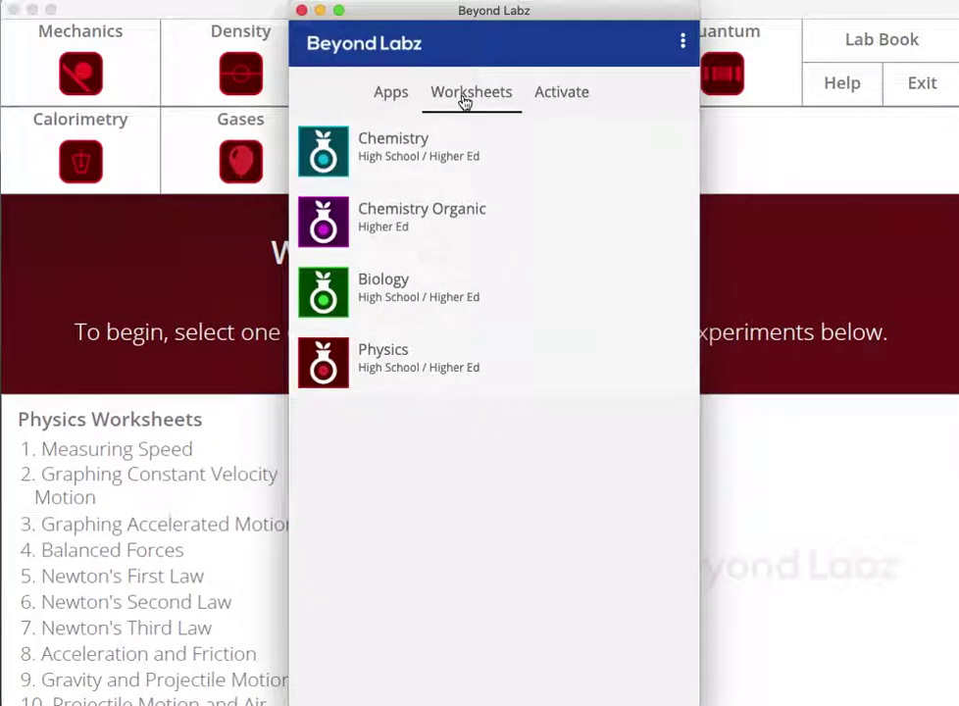
pyautogui.click(407, 360)
pyautogui.click(433, 167)
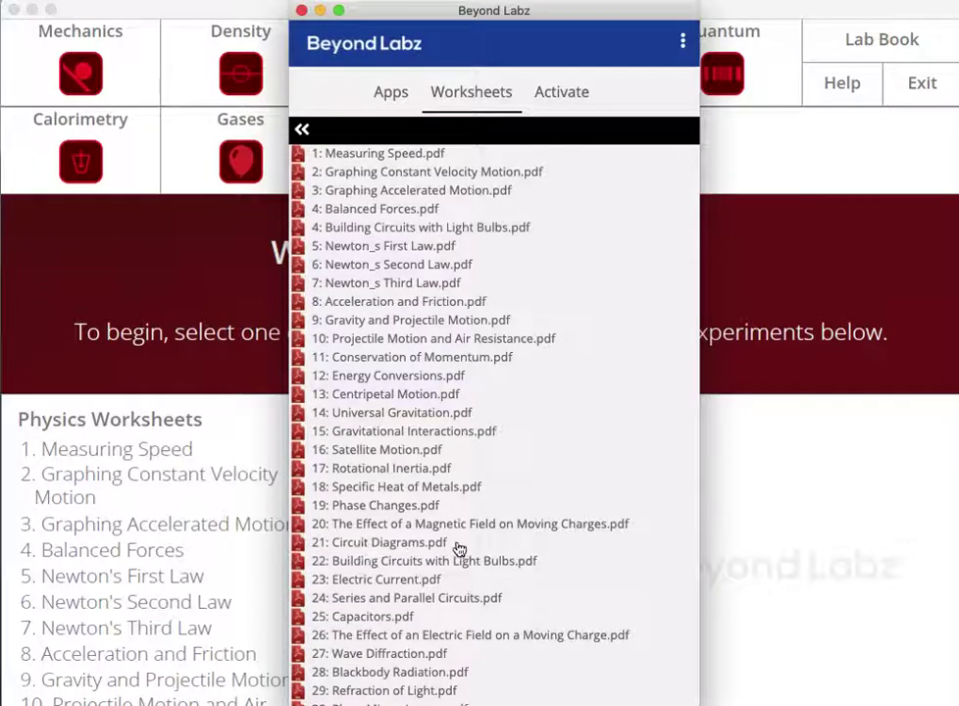
# - In Virtual Physics, scroll the Physics Worksheets list and open 23. Electric Current
pyautogui.click(741, 16)
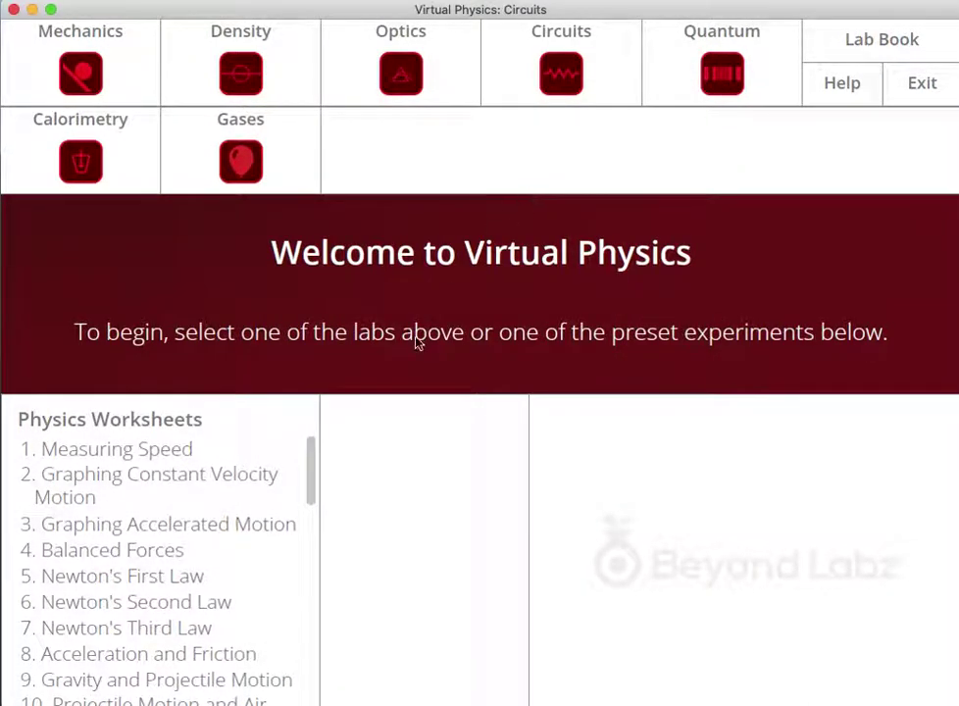
pyautogui.click(561, 98)
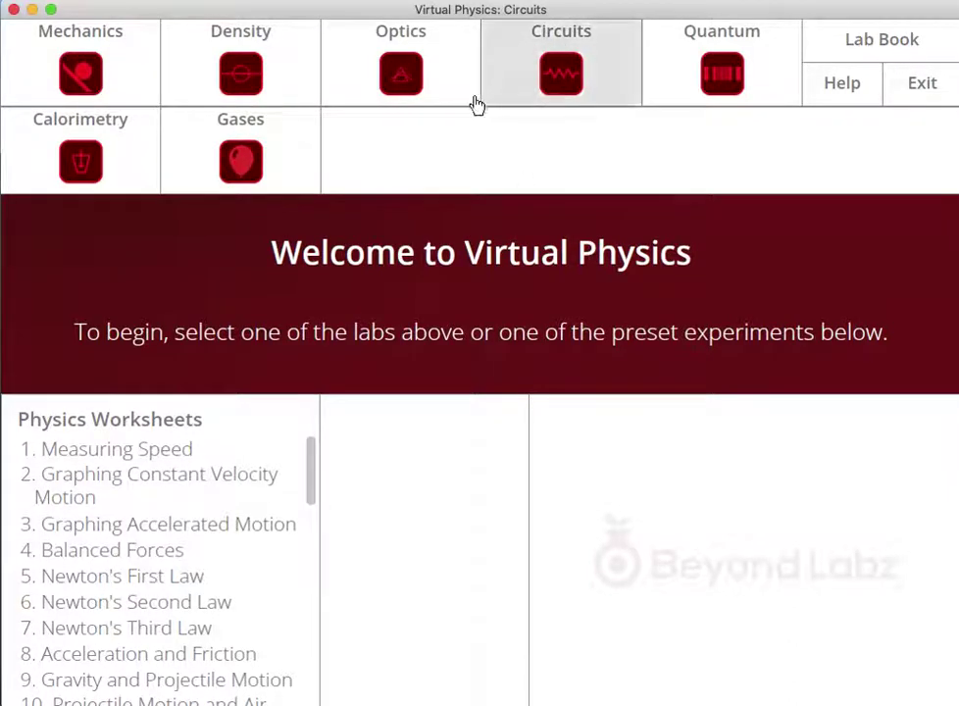
pyautogui.scroll(-5, 154, 596)
pyautogui.scroll(-3, 145, 610)
pyautogui.scroll(-3, 146, 610)
pyautogui.scroll(1, 145, 610)
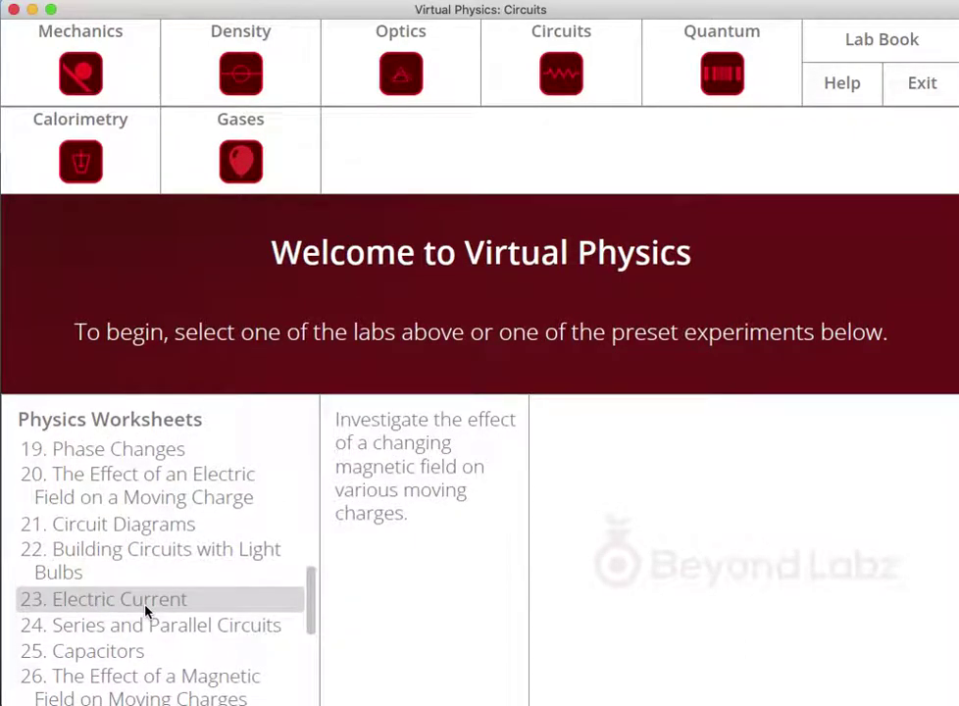
pyautogui.click(85, 604)
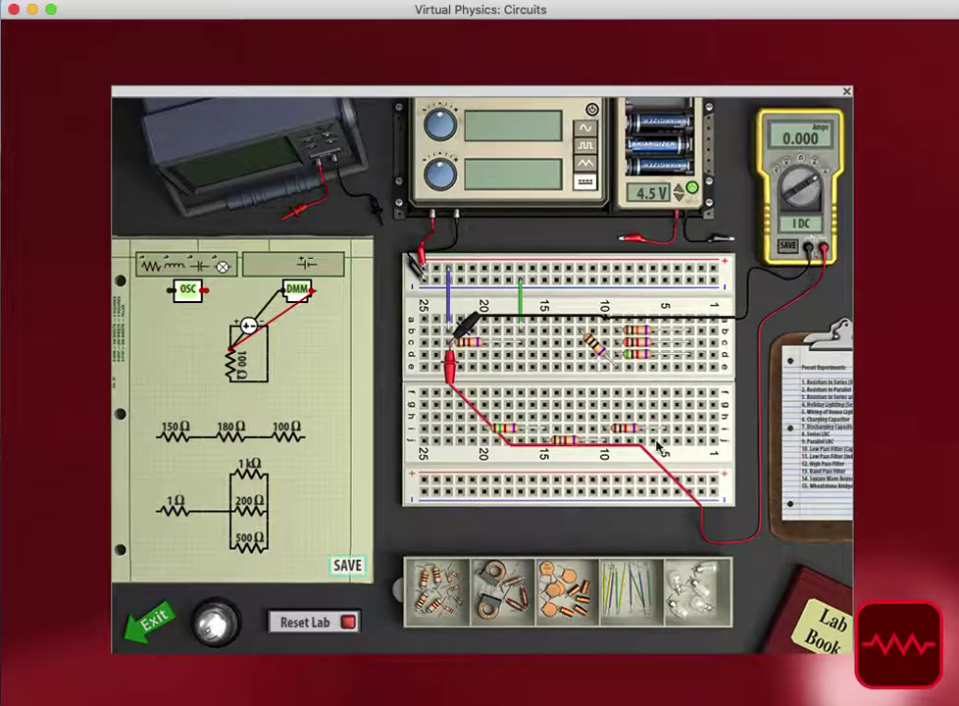
# - Load the Resistors in Parallel preset, then exit the lab to the welcome screen
pyautogui.click(830, 515)
pyautogui.click(827, 515)
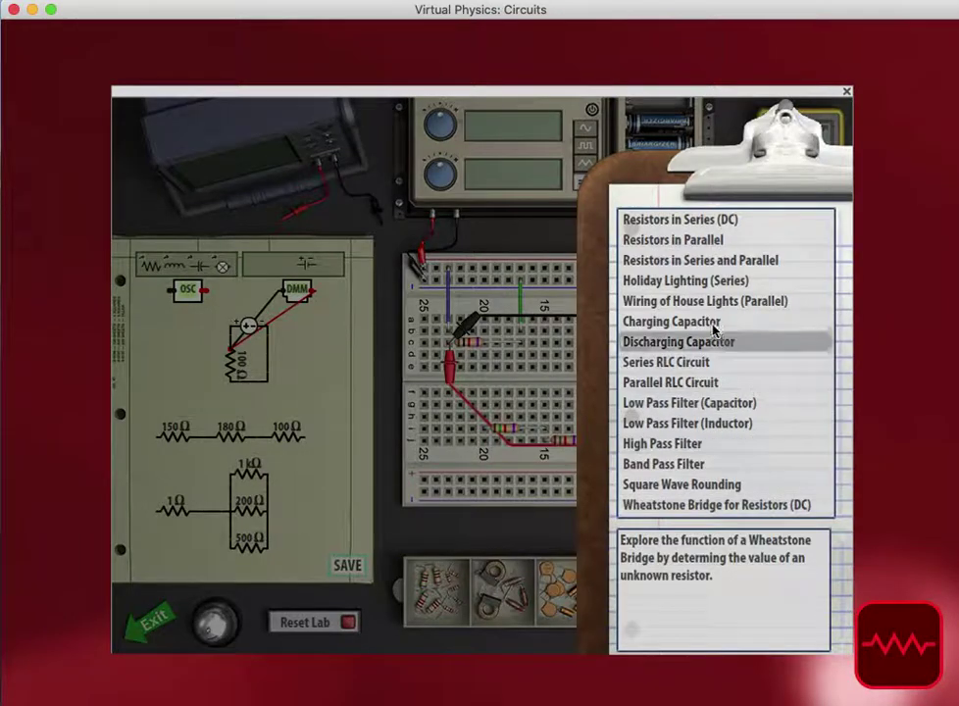
pyautogui.click(681, 241)
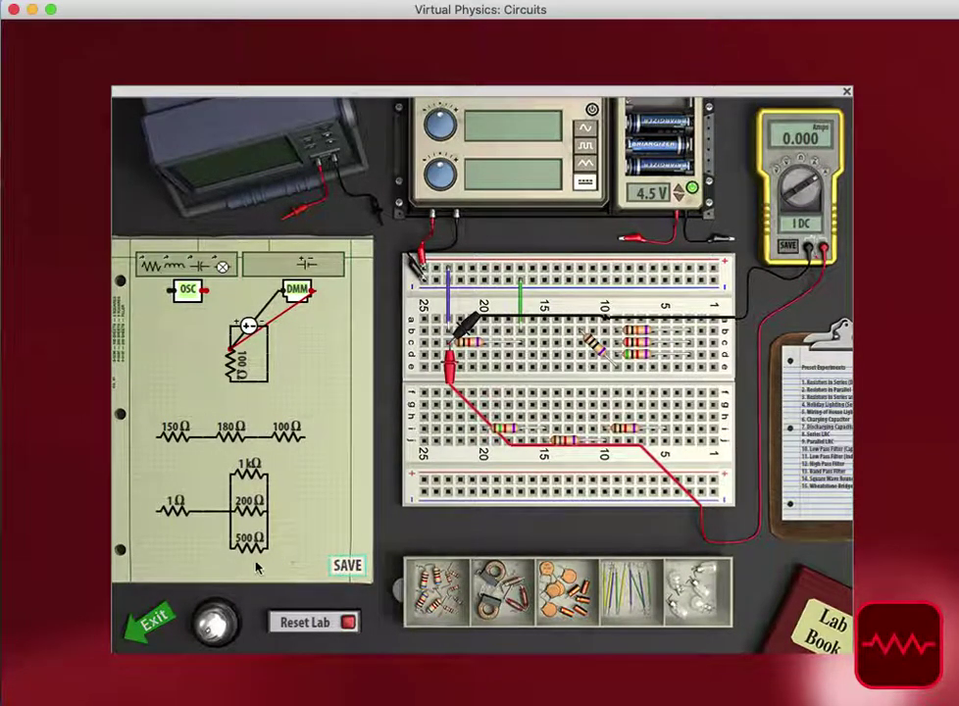
pyautogui.click(160, 624)
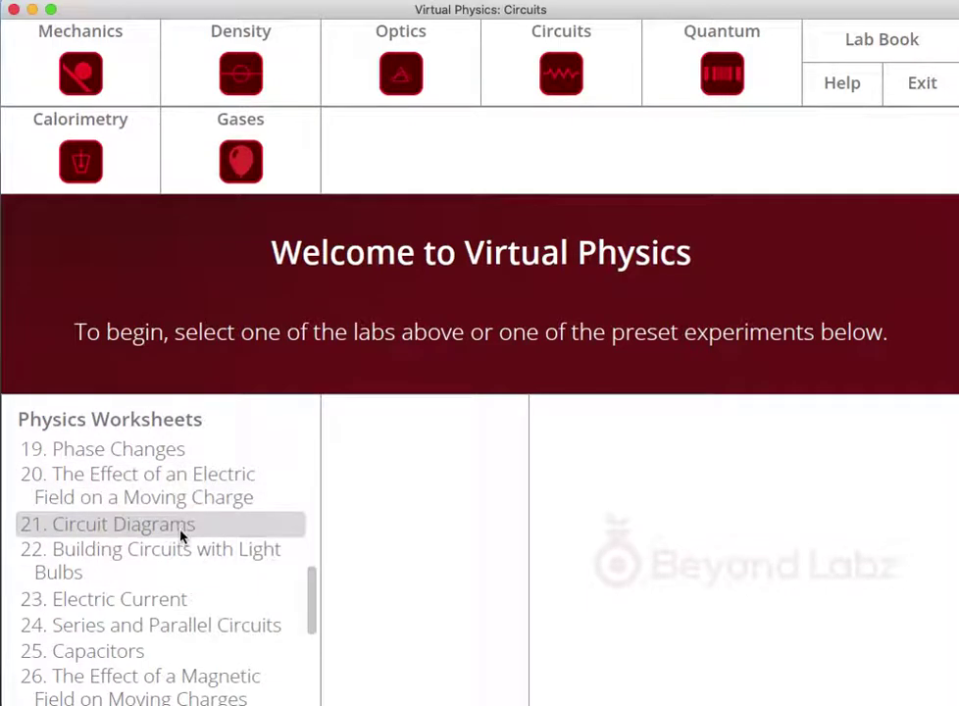
# - Open 21. Circuit Diagrams and turn the multimeter dial to I (RMS)
pyautogui.click(163, 532)
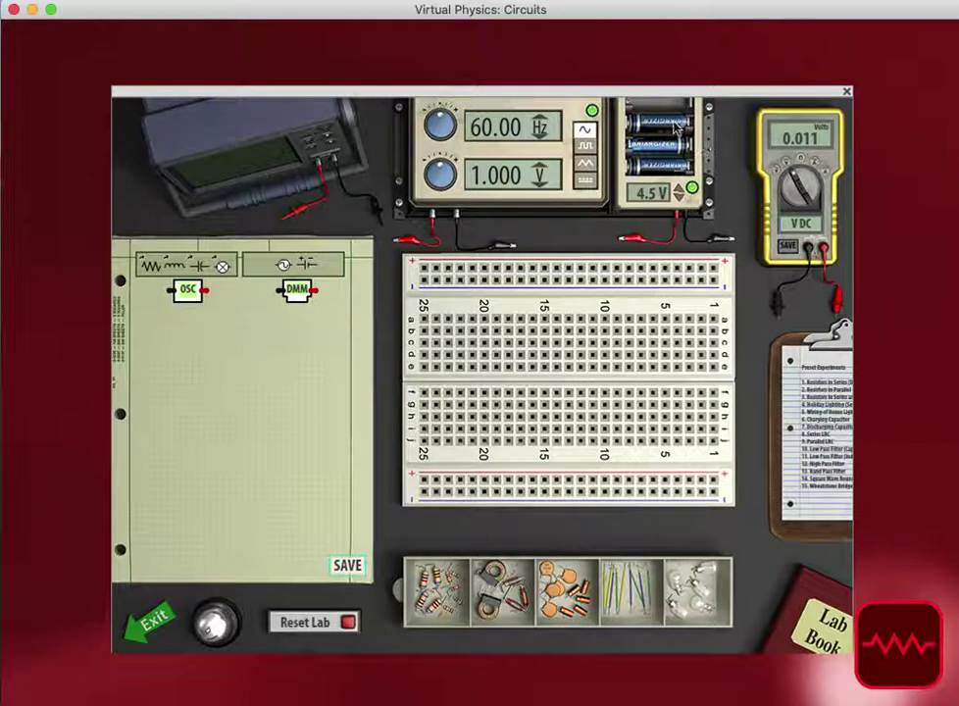
pyautogui.click(804, 165)
pyautogui.click(819, 169)
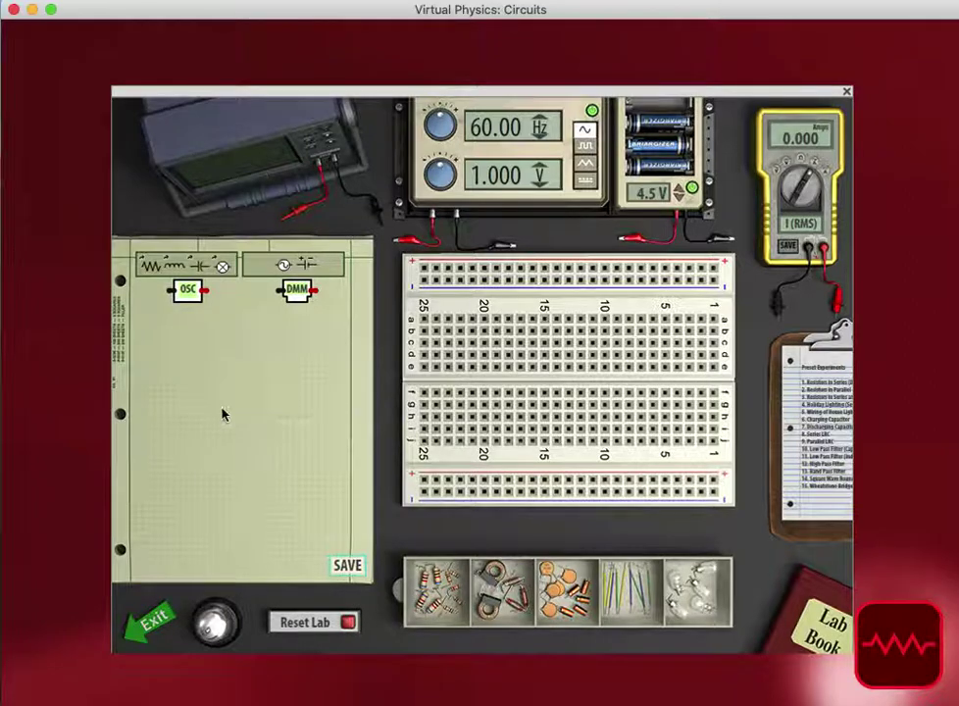
# - Place a 60 W bulb and a DC battery on the schematic and wire them in a loop
pyautogui.moveTo(224, 271); pyautogui.dragTo(246, 438)
pyautogui.moveTo(306, 275); pyautogui.dragTo(181, 383)
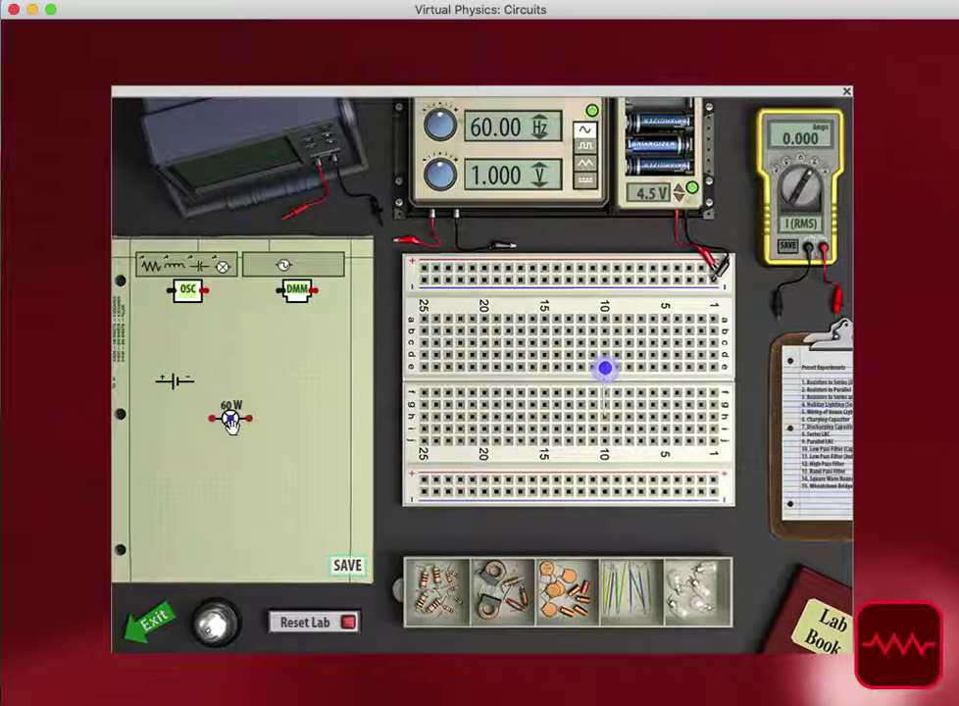
pyautogui.moveTo(231, 421)
pyautogui.mouseDown()
pyautogui.moveTo(232, 396)
pyautogui.moveTo(215, 382)
pyautogui.moveTo(233, 380)
pyautogui.moveTo(228, 403)
pyautogui.moveTo(253, 415)
pyautogui.moveTo(221, 413)
pyautogui.moveTo(194, 384)
pyautogui.mouseUp()
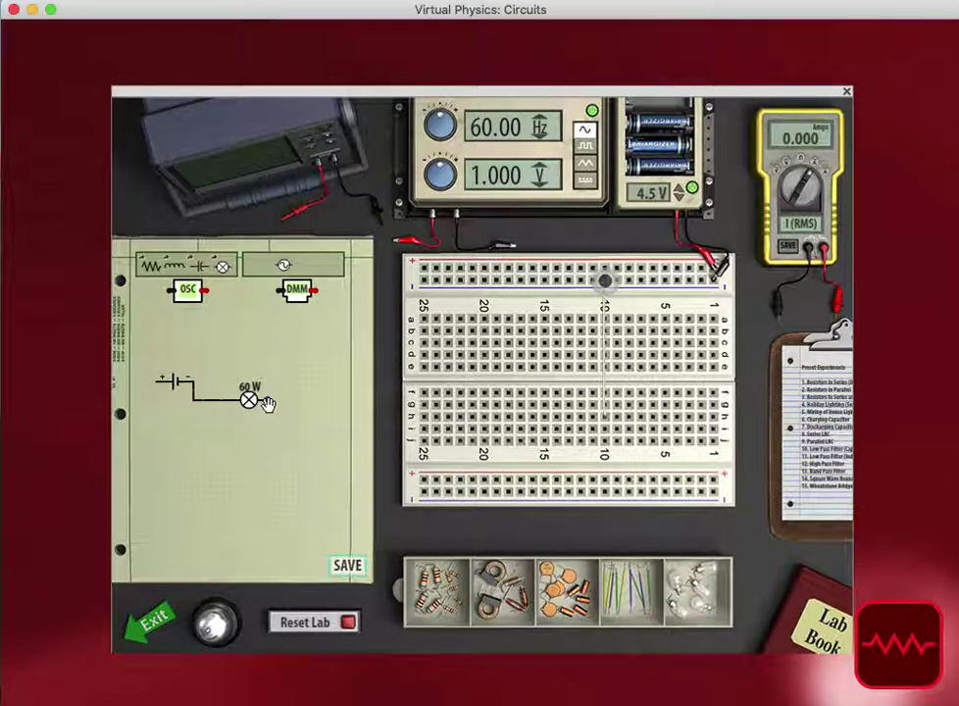
pyautogui.moveTo(265, 401)
pyautogui.mouseDown()
pyautogui.moveTo(260, 382)
pyautogui.moveTo(202, 369)
pyautogui.moveTo(160, 386)
pyautogui.mouseUp()
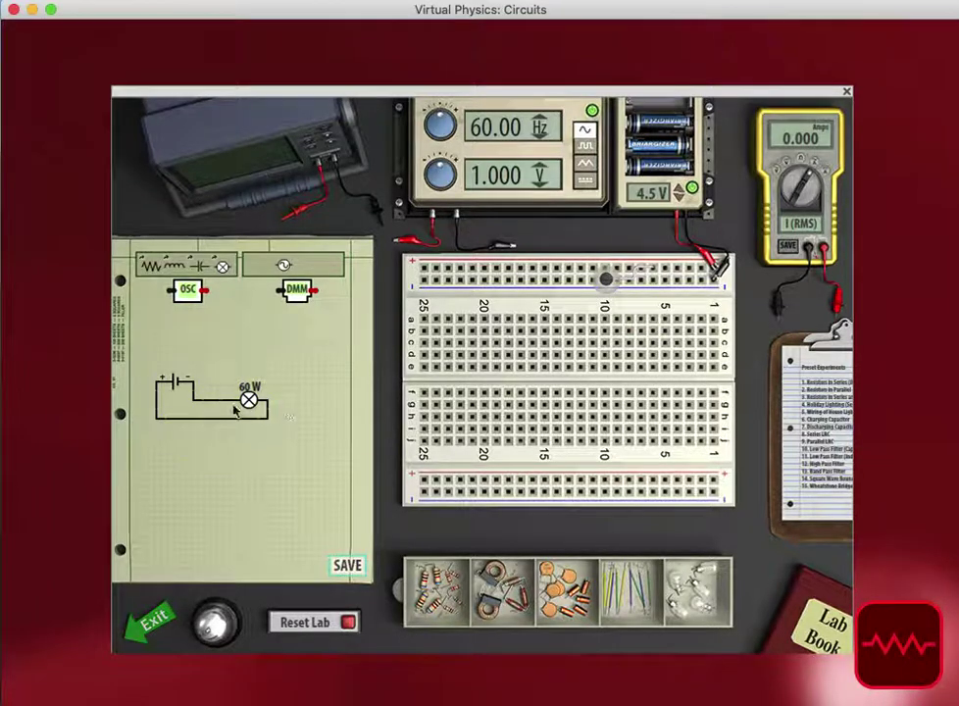
# - Raise the battery to 12.0 V and confirm the bulb stays at 60.0 W, 119.7941 Ω
pyautogui.click(679, 190)
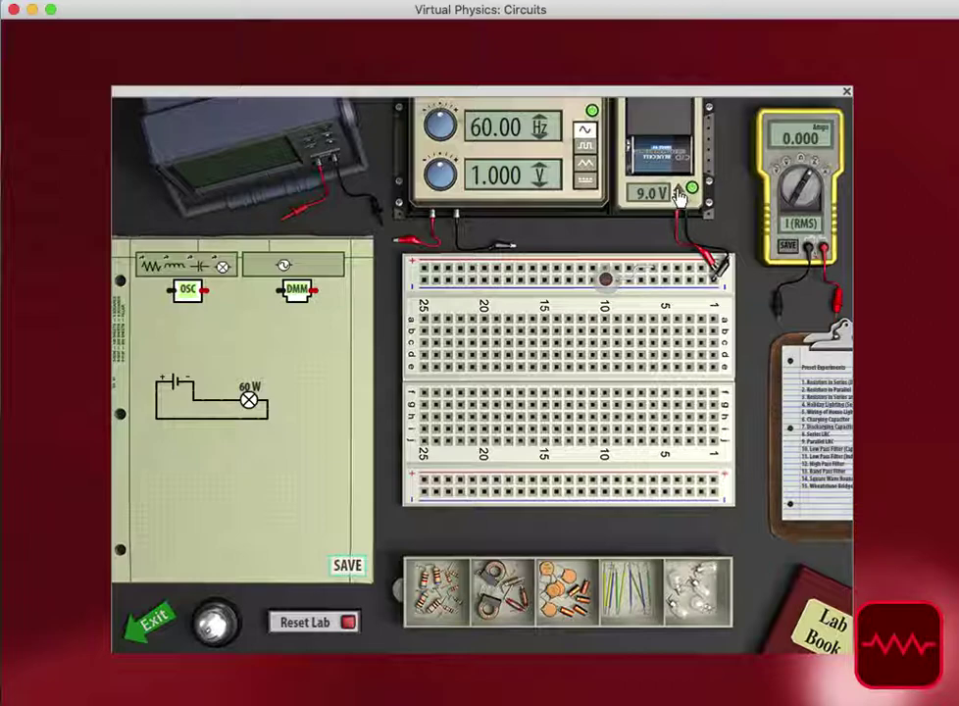
pyautogui.click(679, 191)
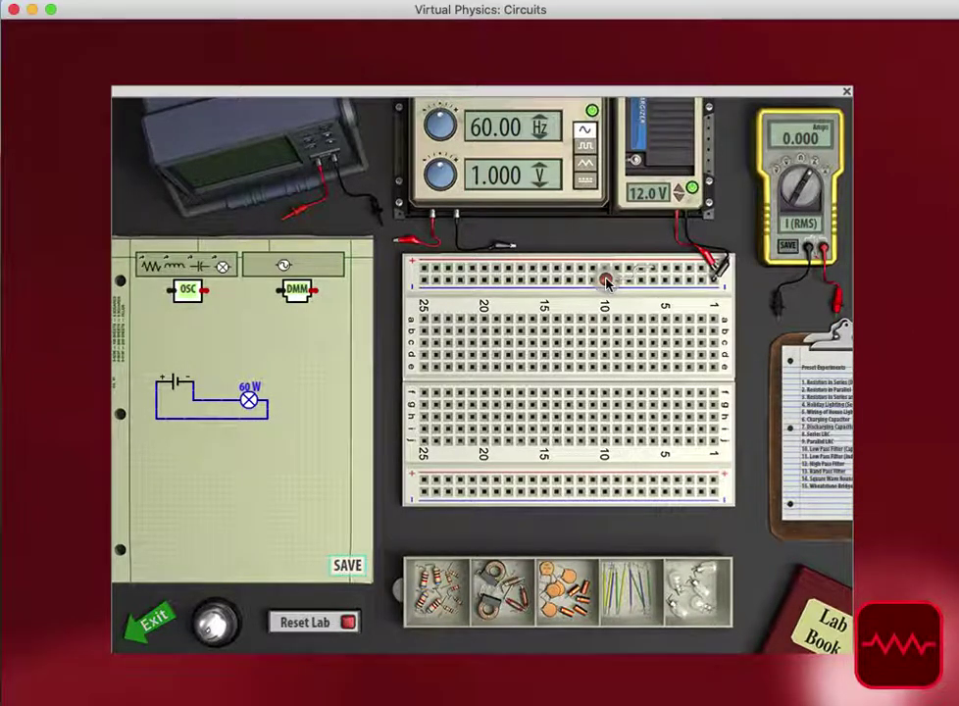
pyautogui.click(251, 393)
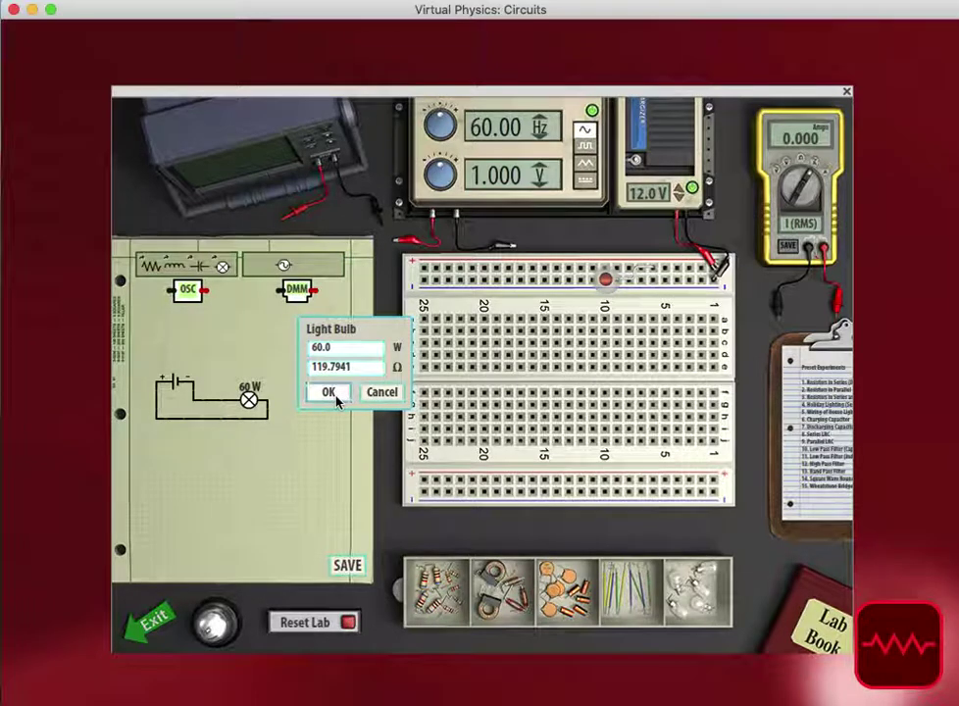
pyautogui.click(328, 393)
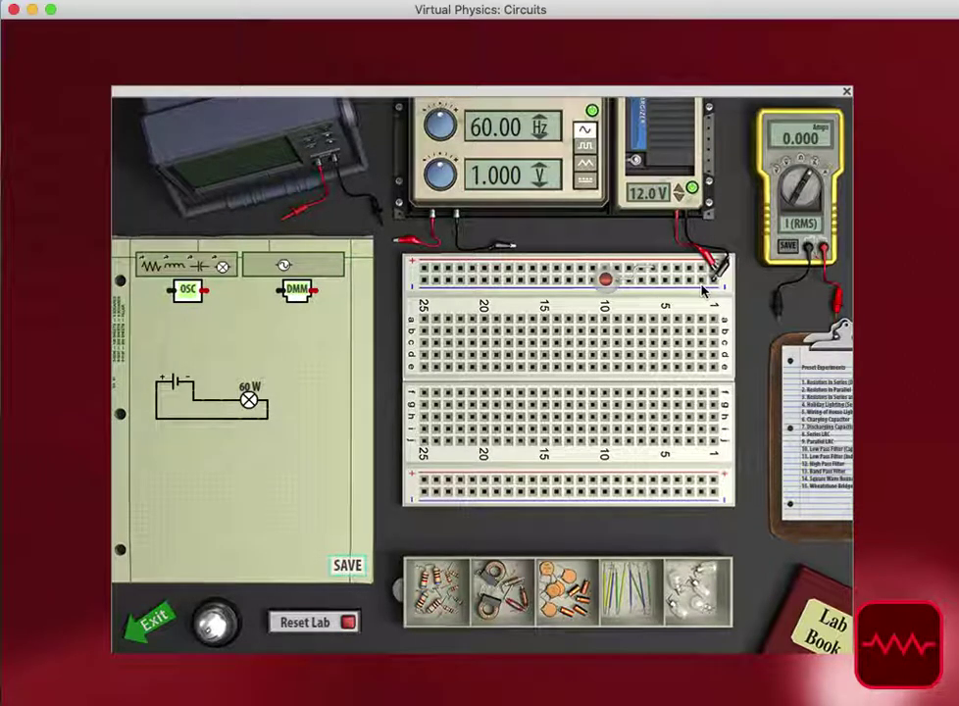
# - Swap the battery for the AC oscillator and roughly adjust its amplitude to about 6.48 V
pyautogui.moveTo(286, 275); pyautogui.dragTo(177, 382)
pyautogui.click(173, 381)
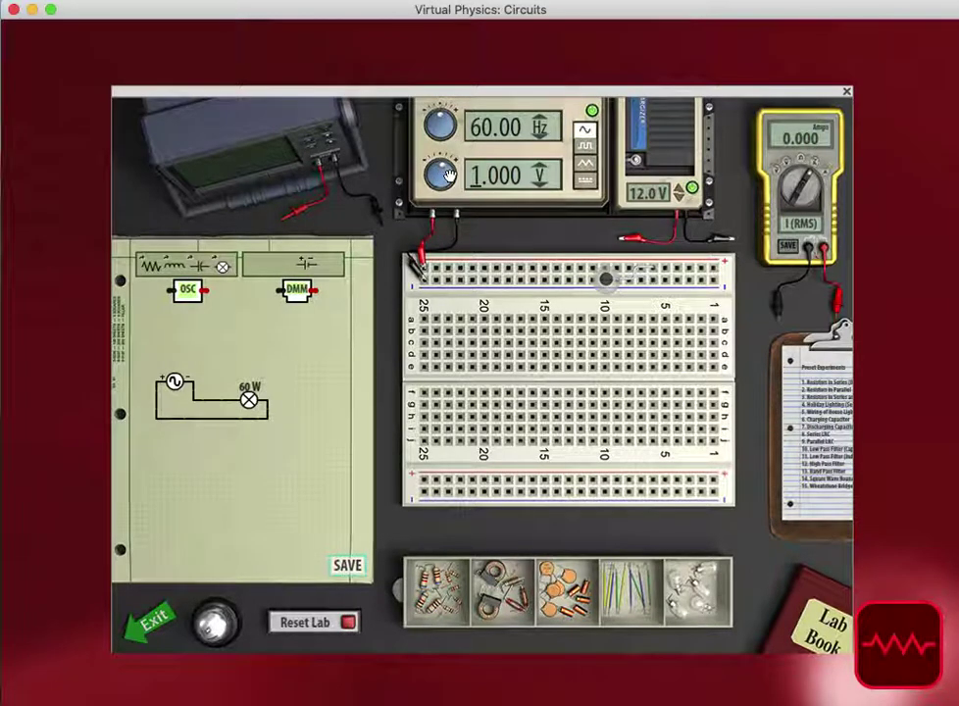
pyautogui.click(447, 175)
pyautogui.click(447, 175)
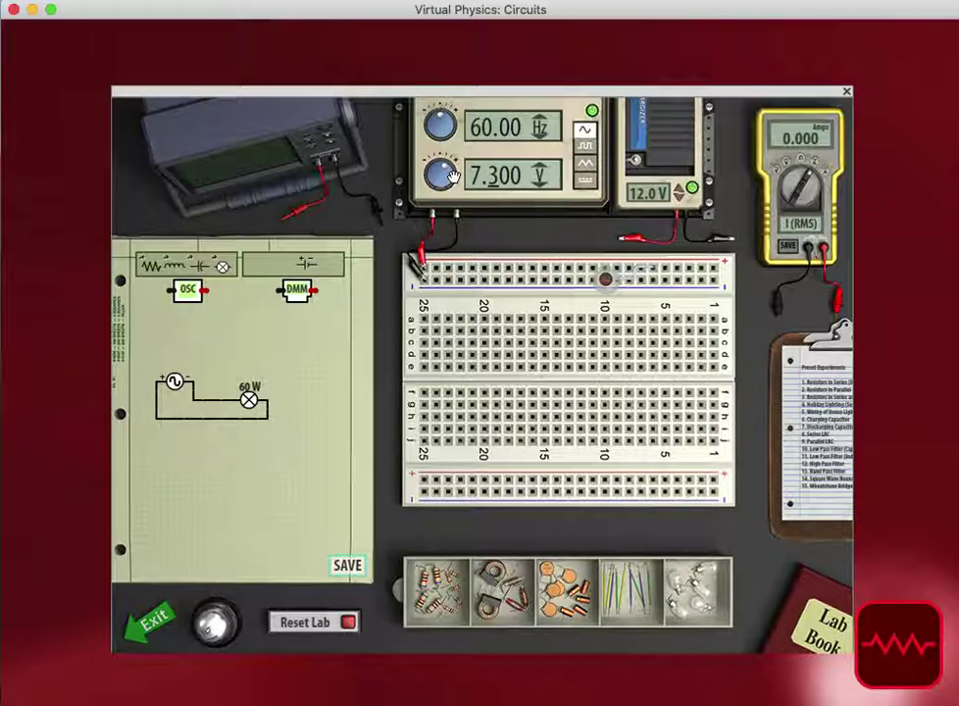
pyautogui.click(451, 175)
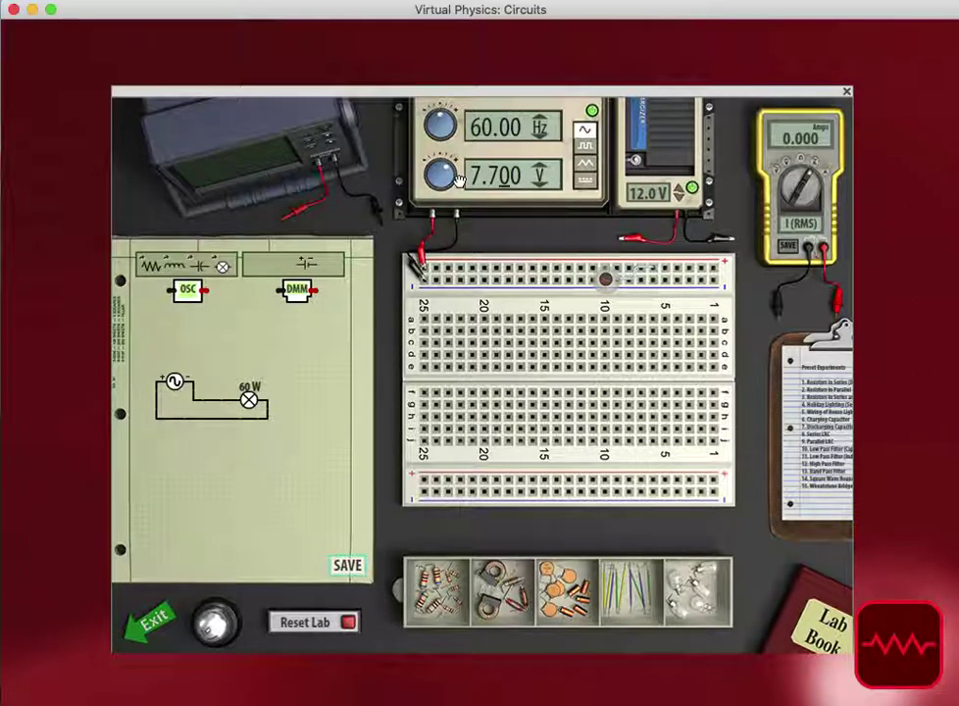
pyautogui.click(454, 177)
pyautogui.click(434, 174)
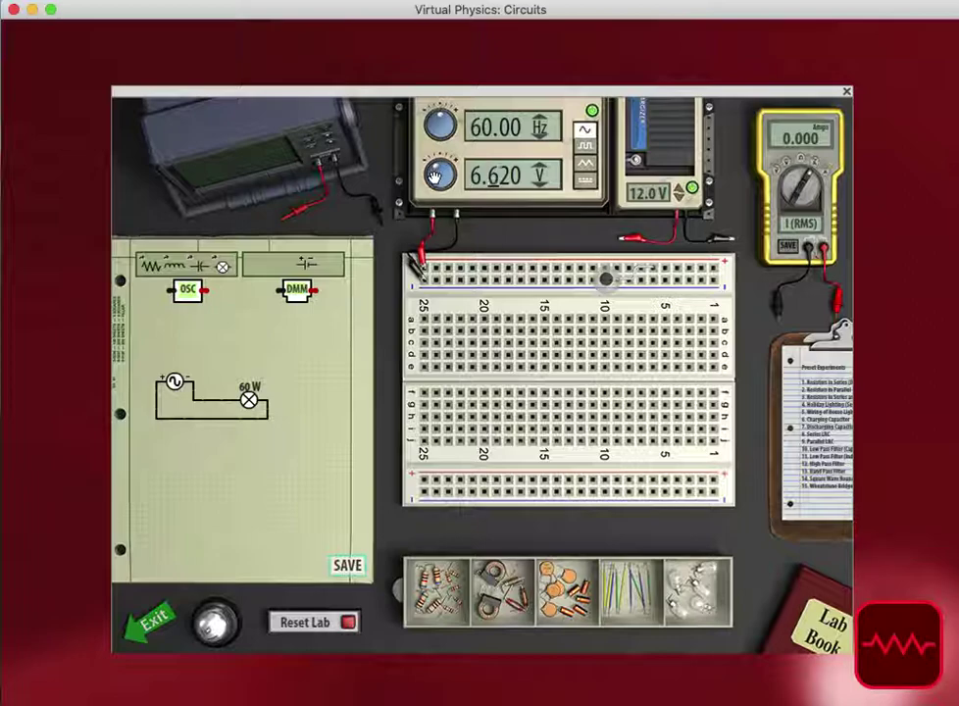
pyautogui.click(434, 175)
pyautogui.click(429, 175)
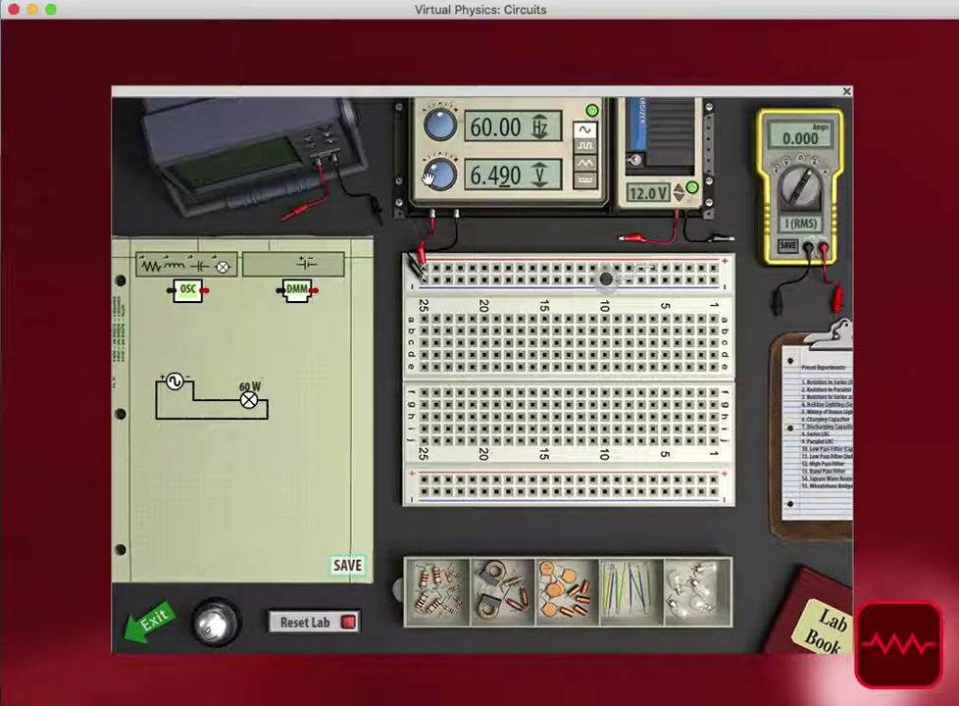
pyautogui.click(429, 176)
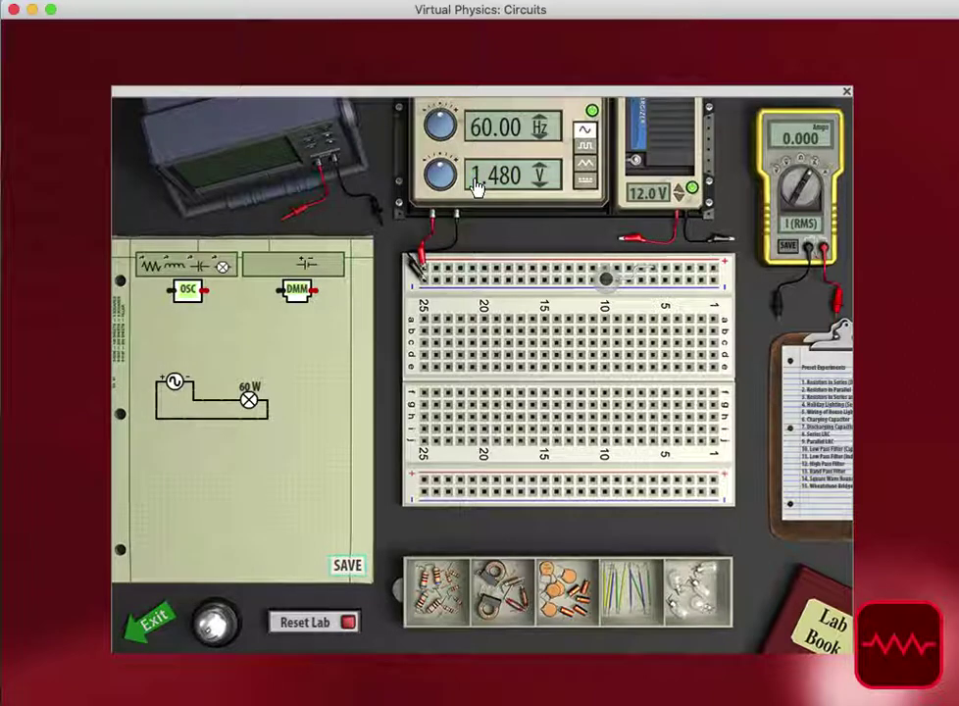
# - Set the oscillator amplitude to 12.00 V at 60.00 frequency, briefly trying 120.0 V
pyautogui.click(493, 179)
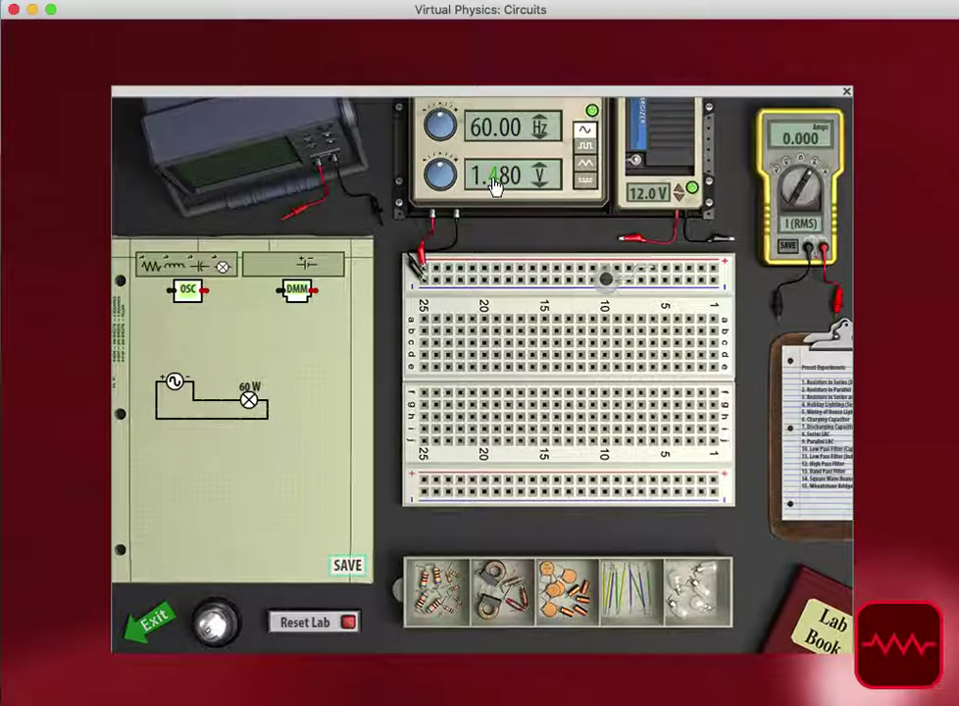
pyautogui.press('Down')
pyautogui.press('Down')
pyautogui.click(504, 179)
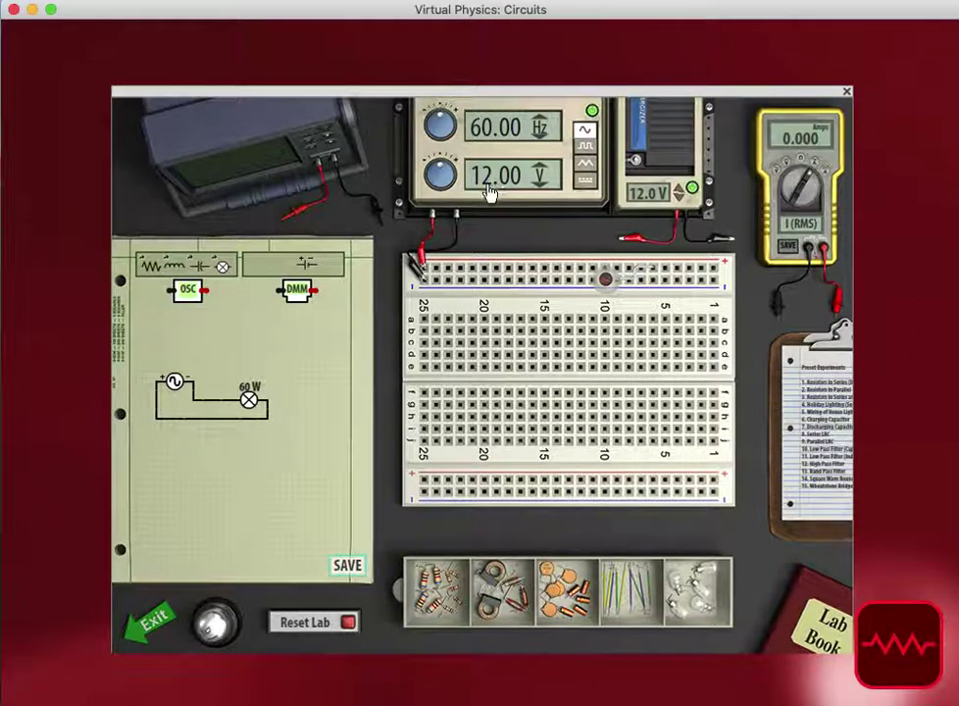
pyautogui.click(510, 193)
pyautogui.click(497, 194)
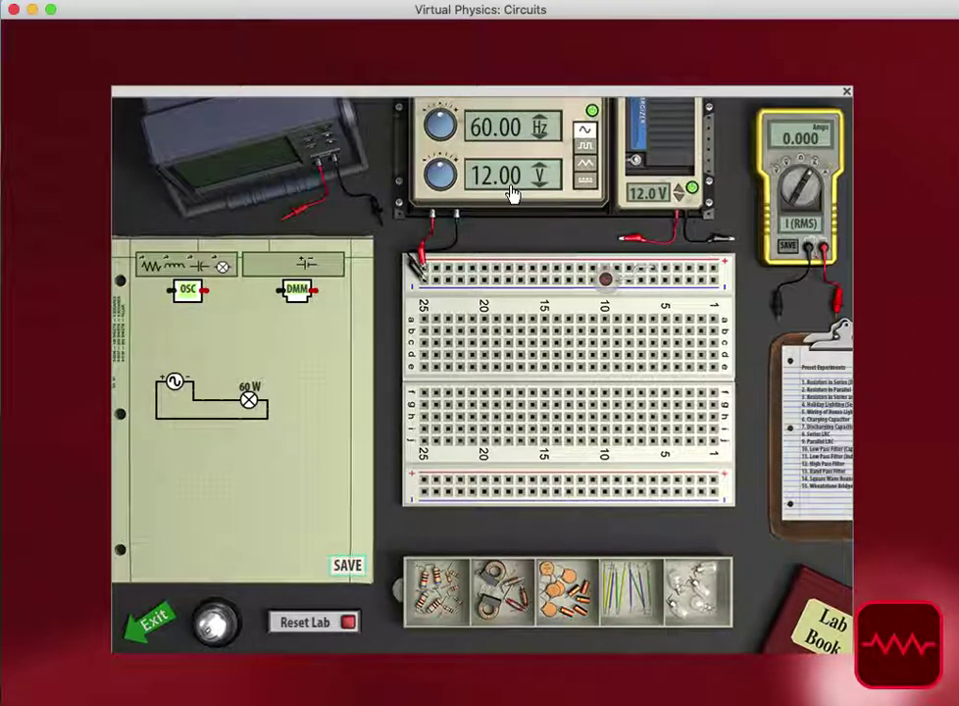
pyautogui.click(512, 195)
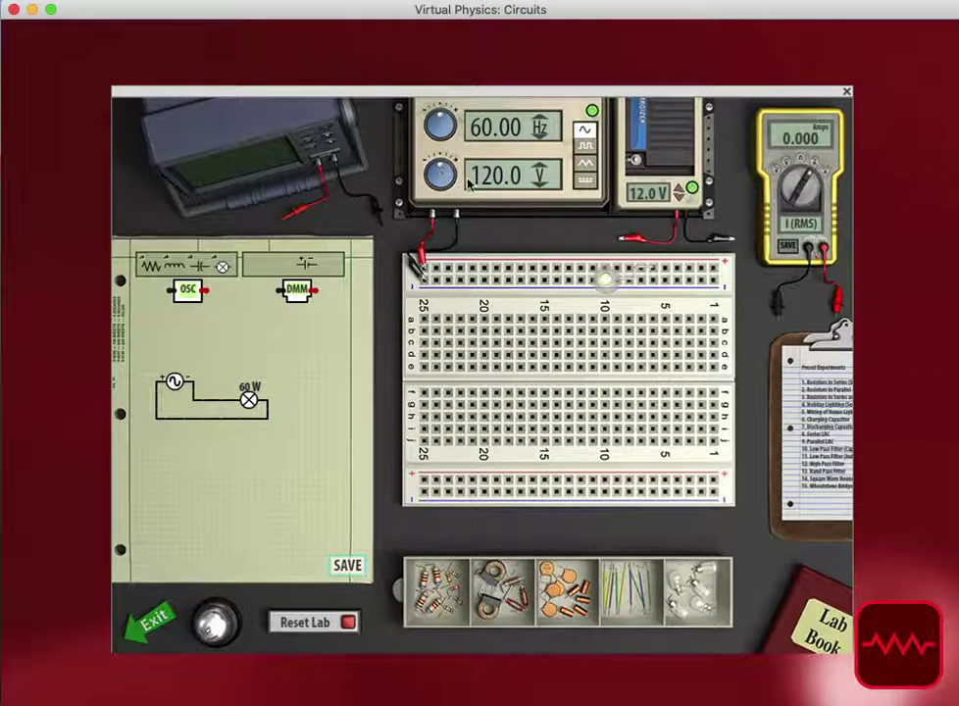
pyautogui.click(495, 194)
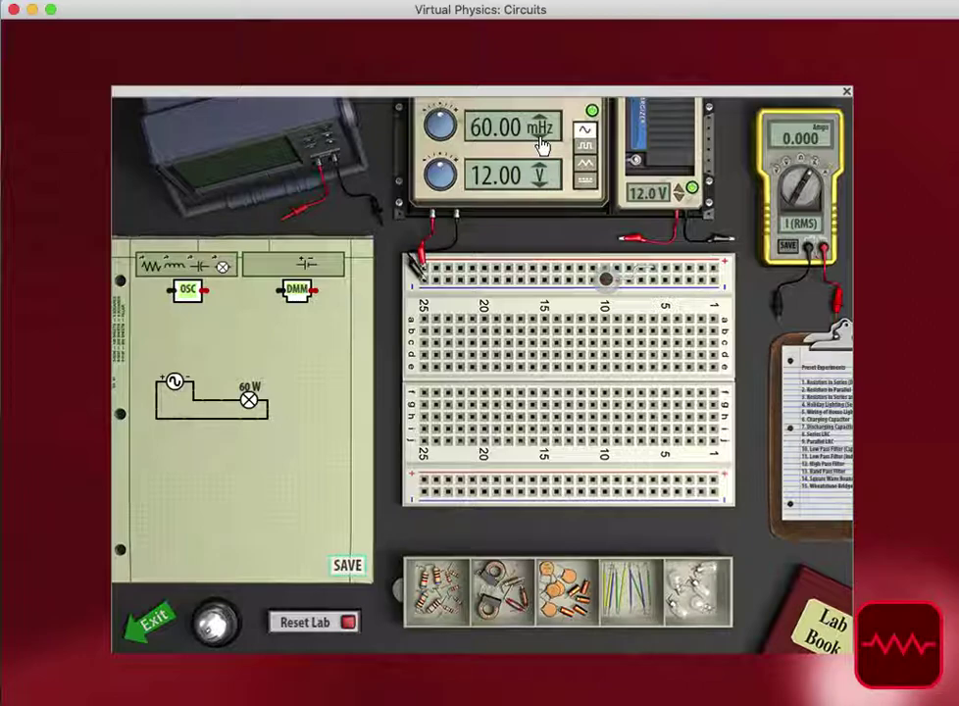
# - Raise the oscillator amplitude from 12.00 V to 120.0 V, then to 1.000 kV
pyautogui.click(509, 193)
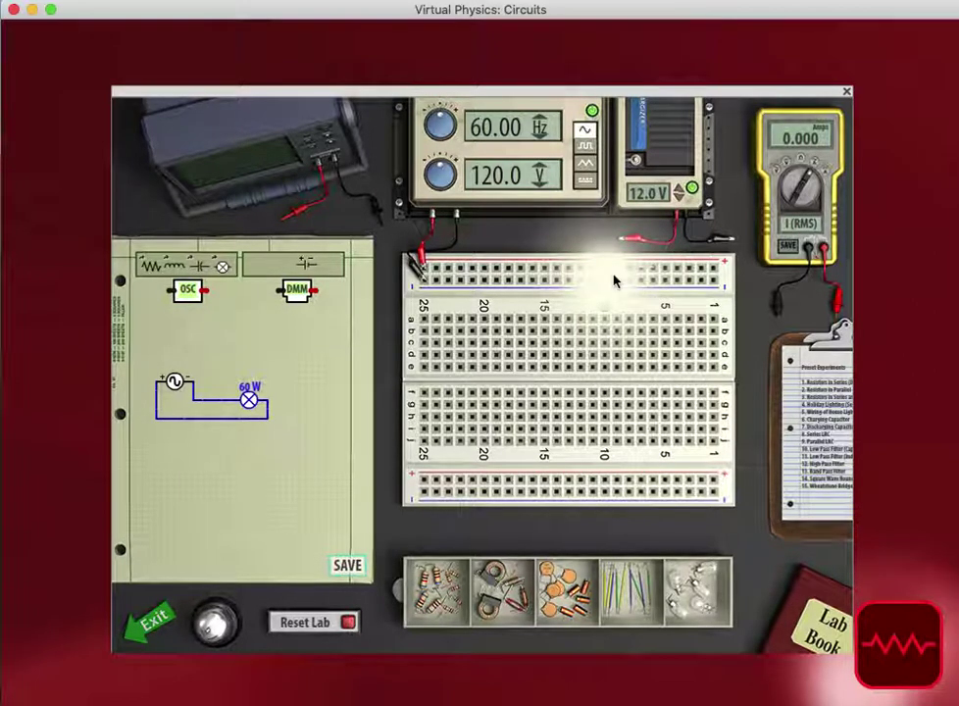
pyautogui.click(543, 154)
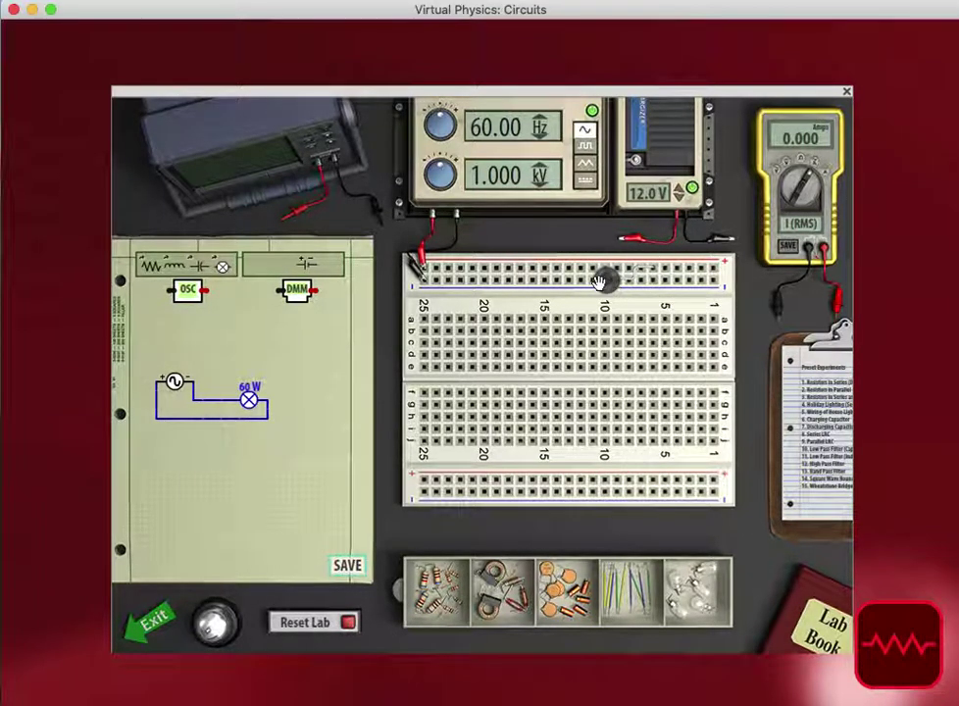
# - Reset the lab, trying an oscillator symbol on the schematic and then removing it
pyautogui.moveTo(599, 282)
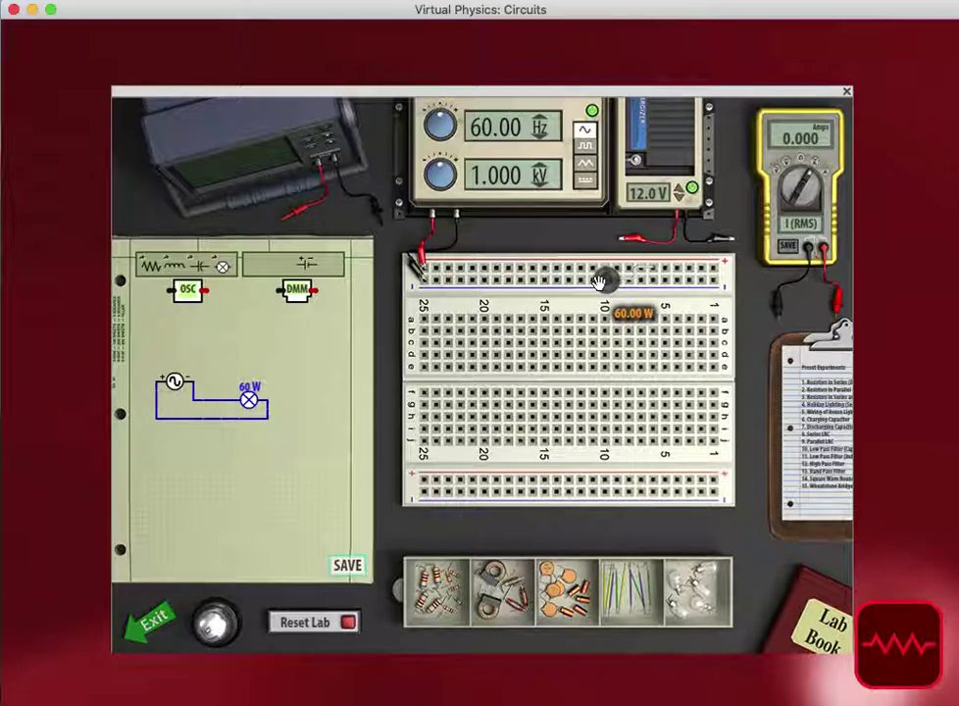
pyautogui.click(348, 624)
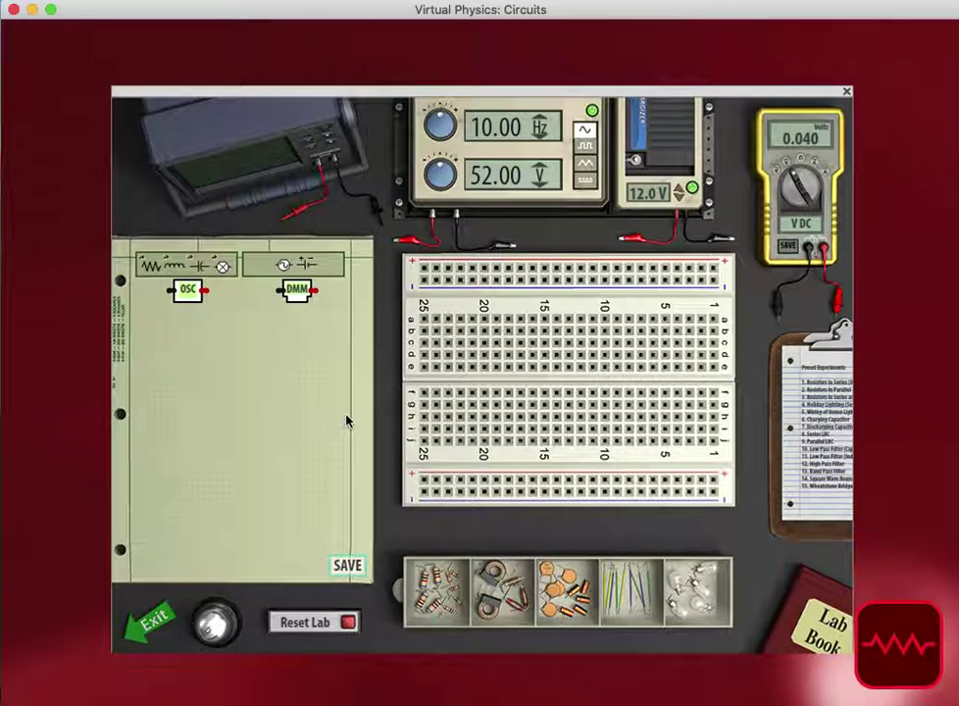
pyautogui.moveTo(285, 265); pyautogui.dragTo(232, 430)
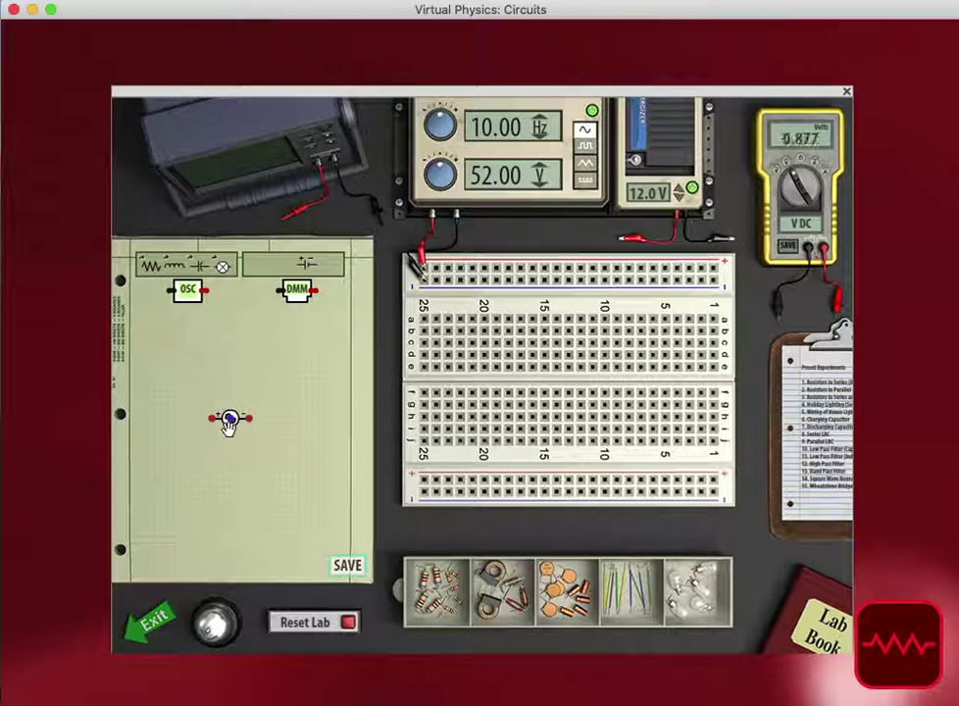
pyautogui.moveTo(226, 422); pyautogui.dragTo(283, 266)
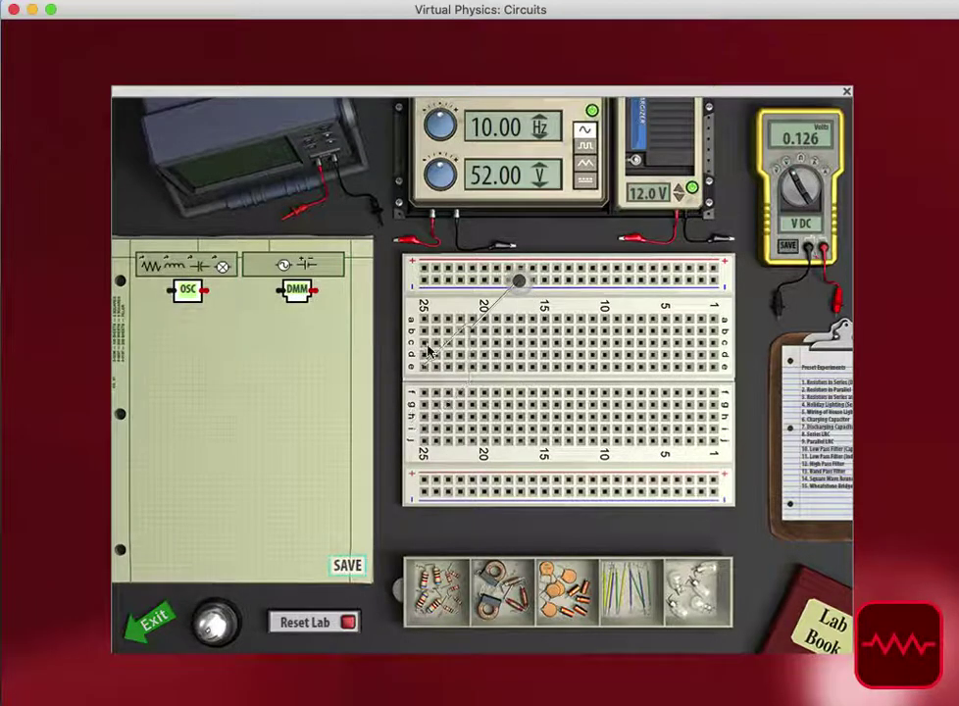
# - Place a 60 W bulb on the breadboard's top rail and clip the 12.0 V supply's leads to it
pyautogui.click(575, 273)
pyautogui.moveTo(720, 240); pyautogui.dragTo(722, 264)
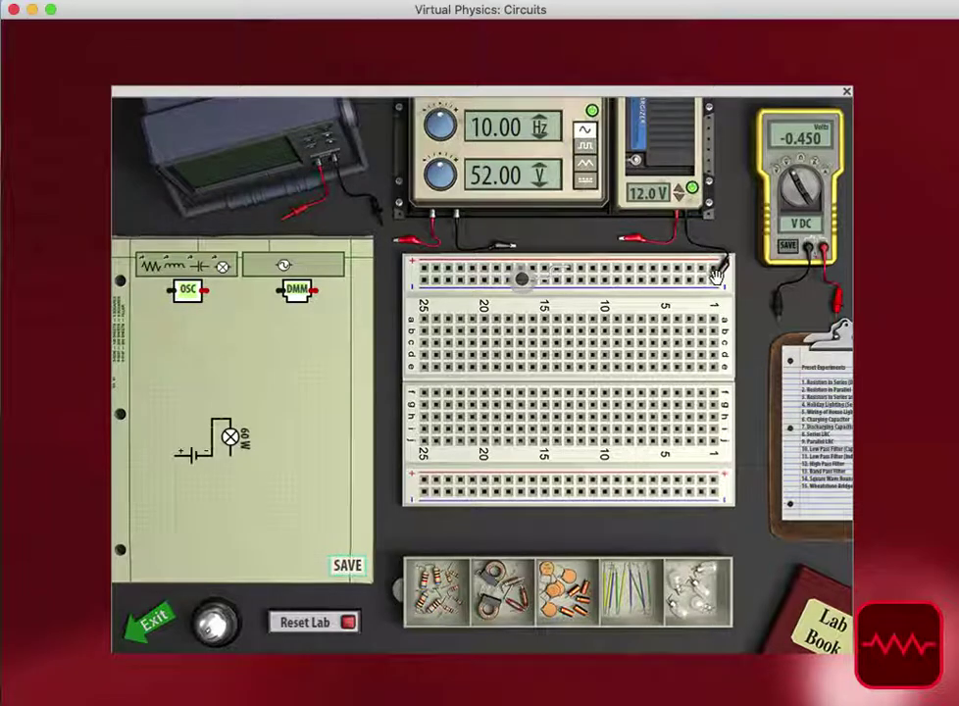
pyautogui.click(714, 280)
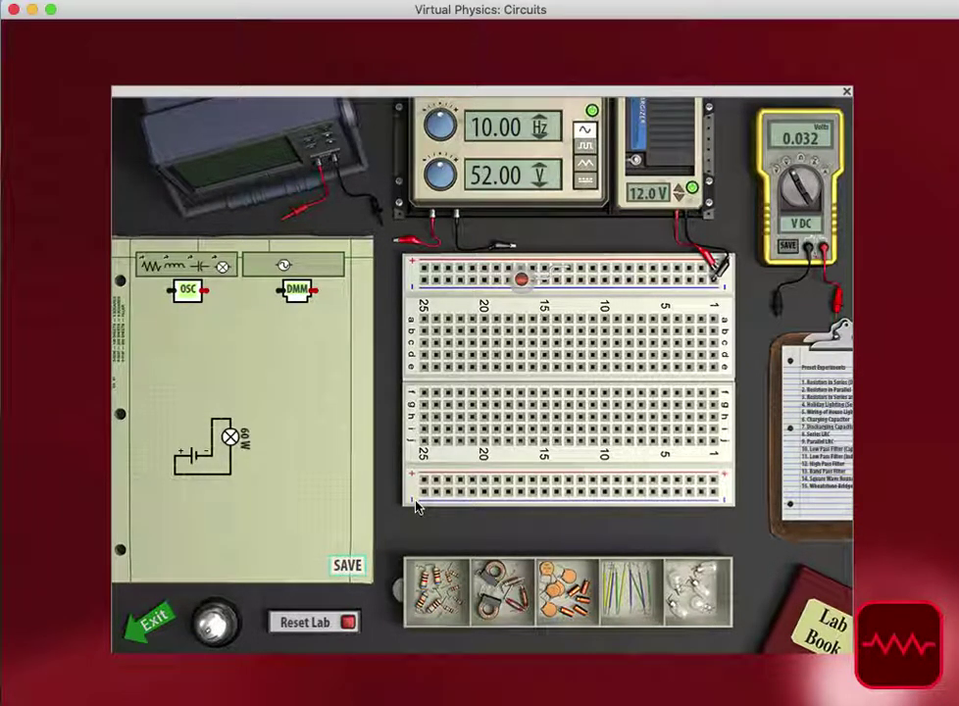
# - Clear the lab, draw two 60 W bulbs in series with a battery, then reset again
pyautogui.click(347, 623)
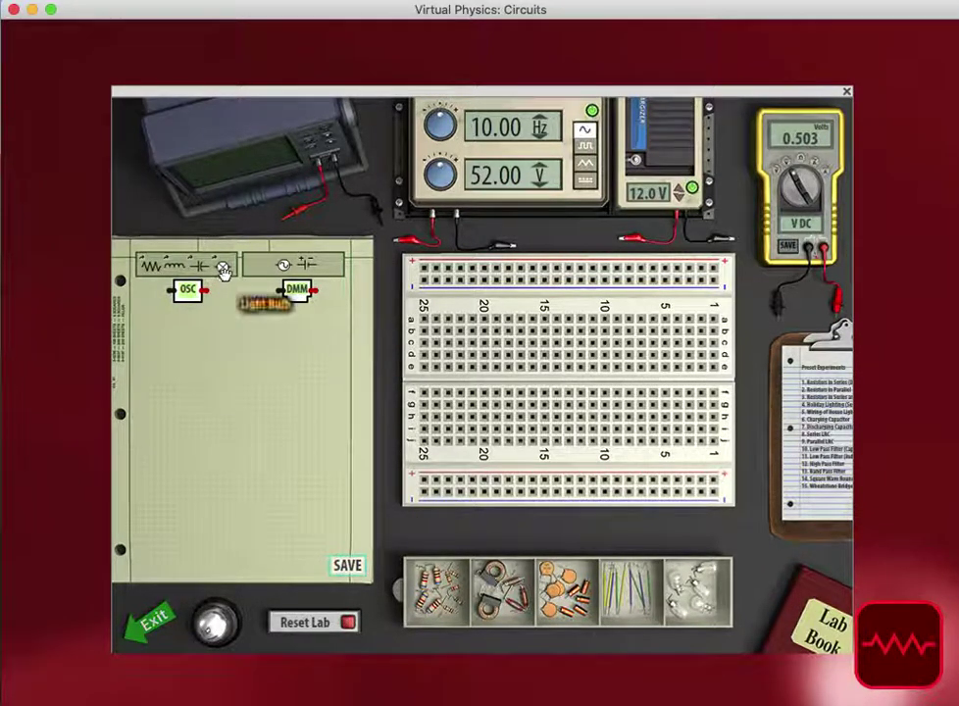
pyautogui.moveTo(223, 266); pyautogui.dragTo(214, 418)
pyautogui.moveTo(218, 267); pyautogui.dragTo(249, 418)
pyautogui.moveTo(305, 267); pyautogui.dragTo(190, 434)
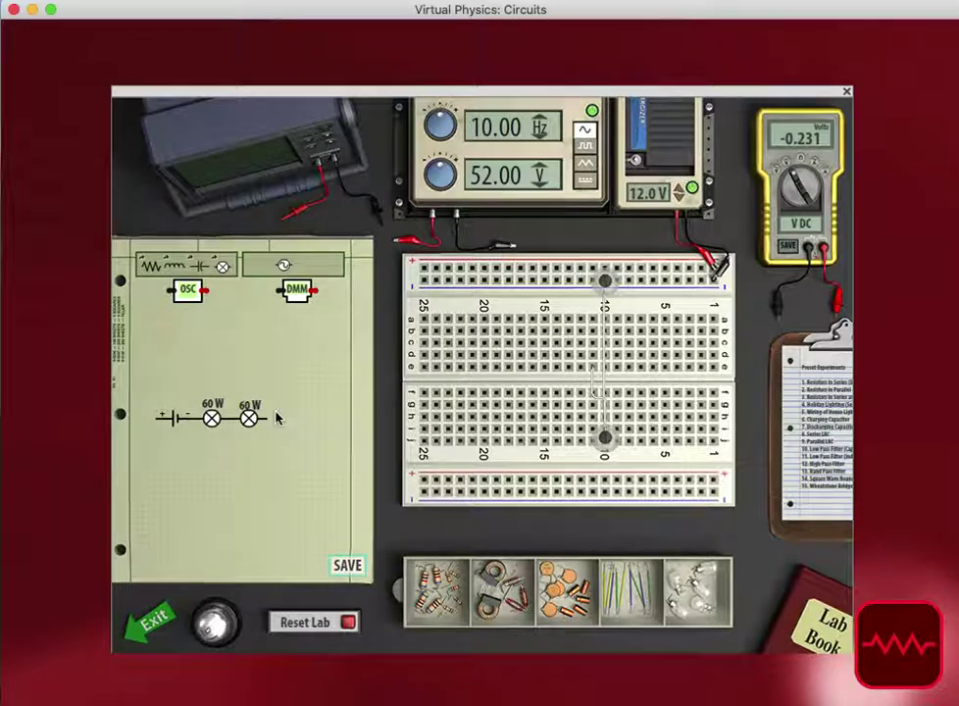
pyautogui.moveTo(270, 427)
pyautogui.mouseDown()
pyautogui.moveTo(193, 385)
pyautogui.moveTo(163, 411)
pyautogui.moveTo(160, 428)
pyautogui.moveTo(166, 422)
pyautogui.mouseUp()
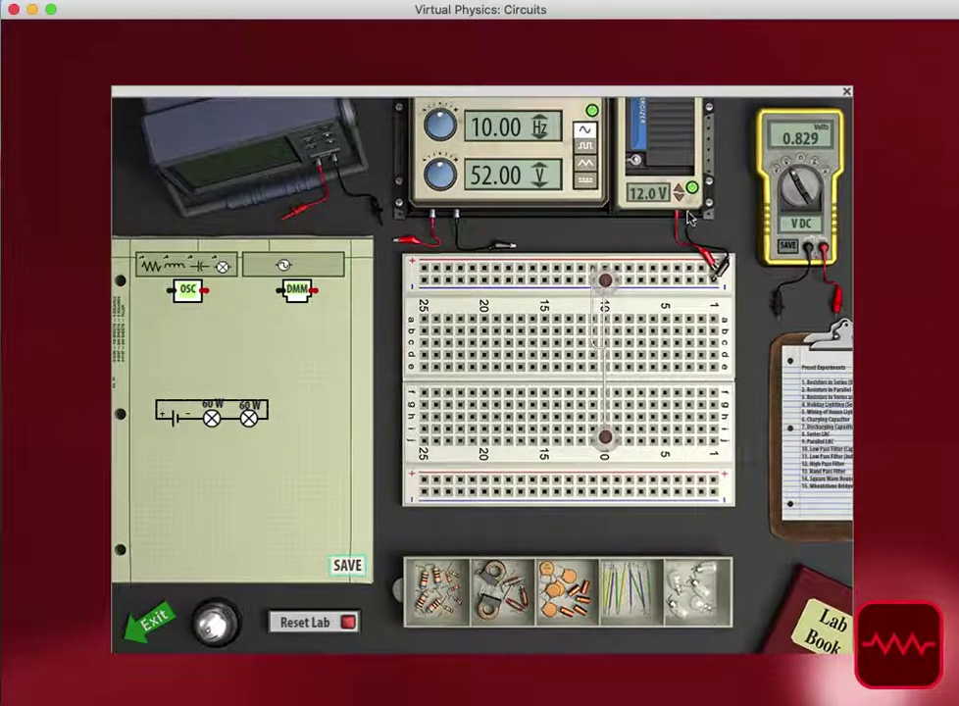
pyautogui.click(344, 622)
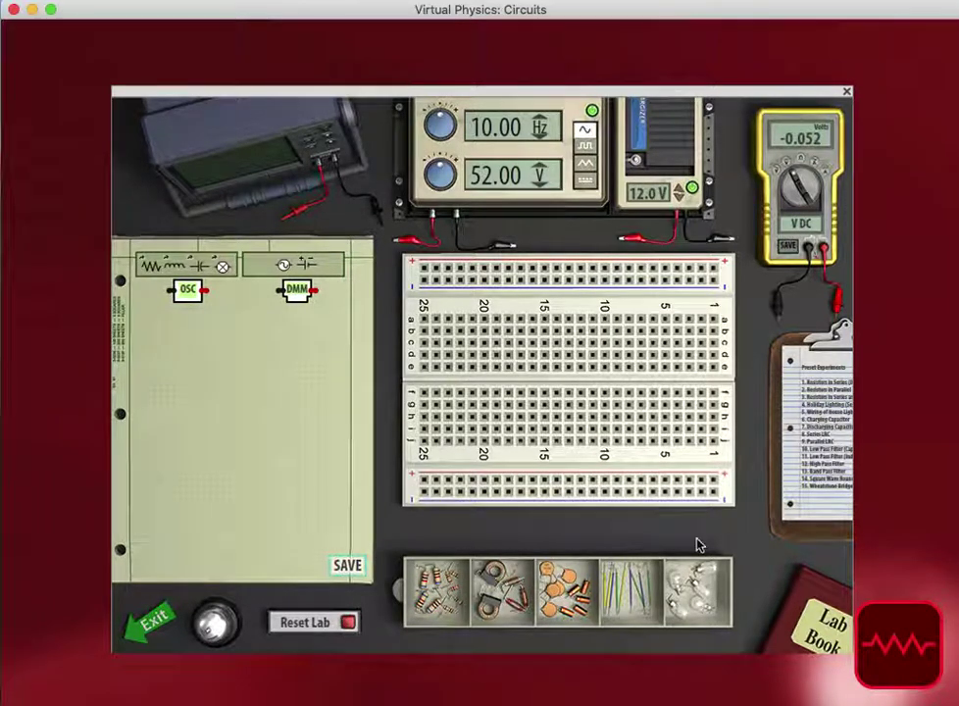
# - Place two 60 W bulbs side by side on the top rail and clip on the 12.0 V supply's black and red leads
pyautogui.click(592, 274)
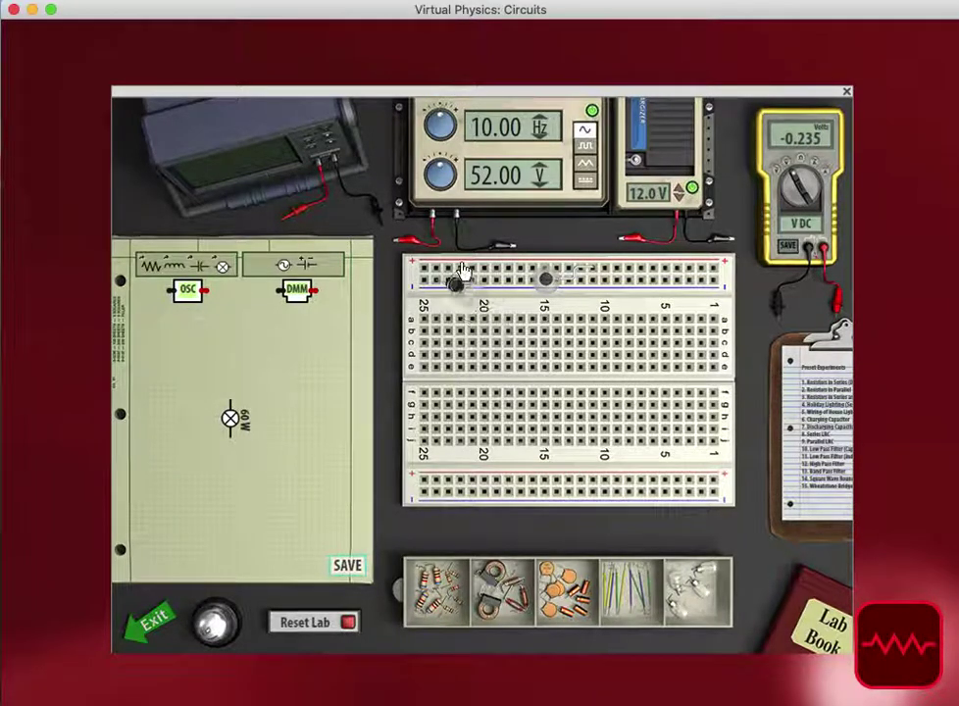
pyautogui.click(437, 278)
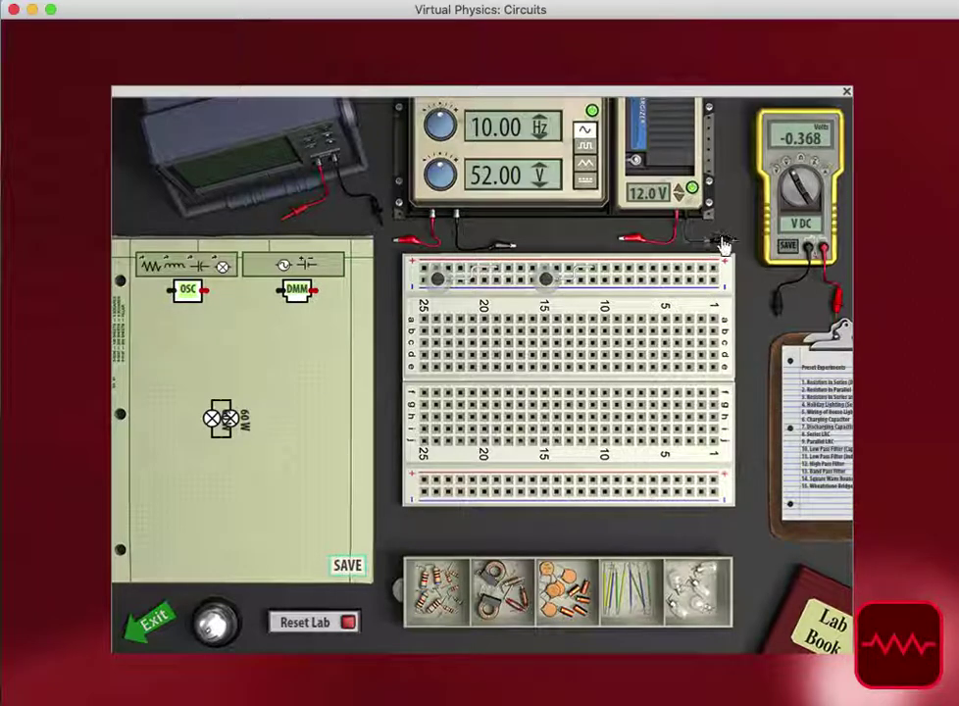
pyautogui.moveTo(724, 244); pyautogui.dragTo(720, 271)
pyautogui.moveTo(636, 249); pyautogui.dragTo(702, 266)
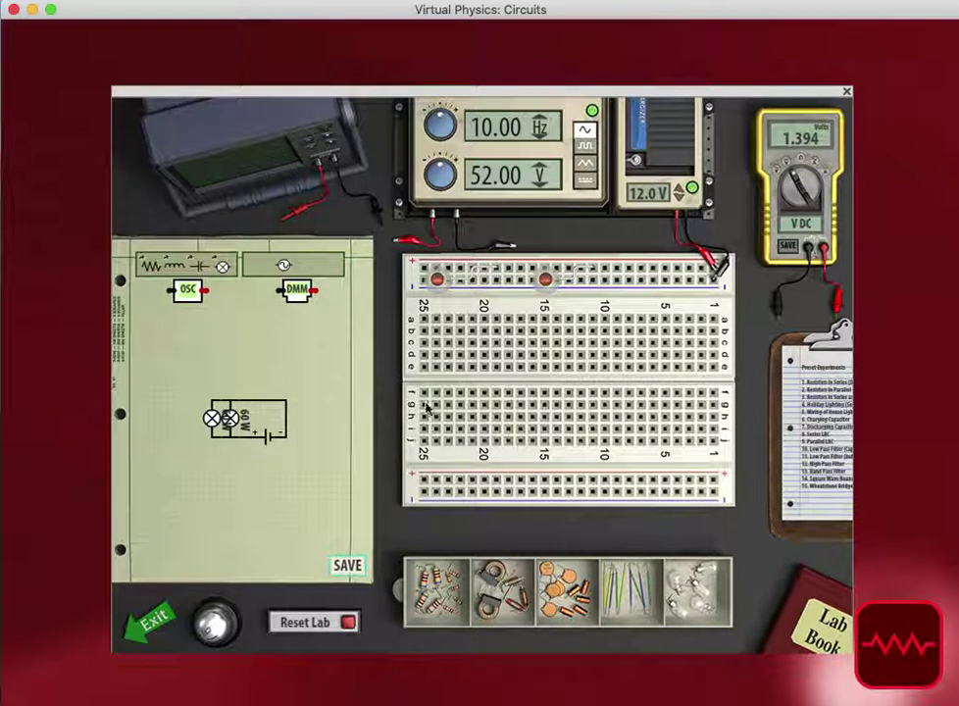
pyautogui.moveTo(438, 600); pyautogui.dragTo(487, 364)
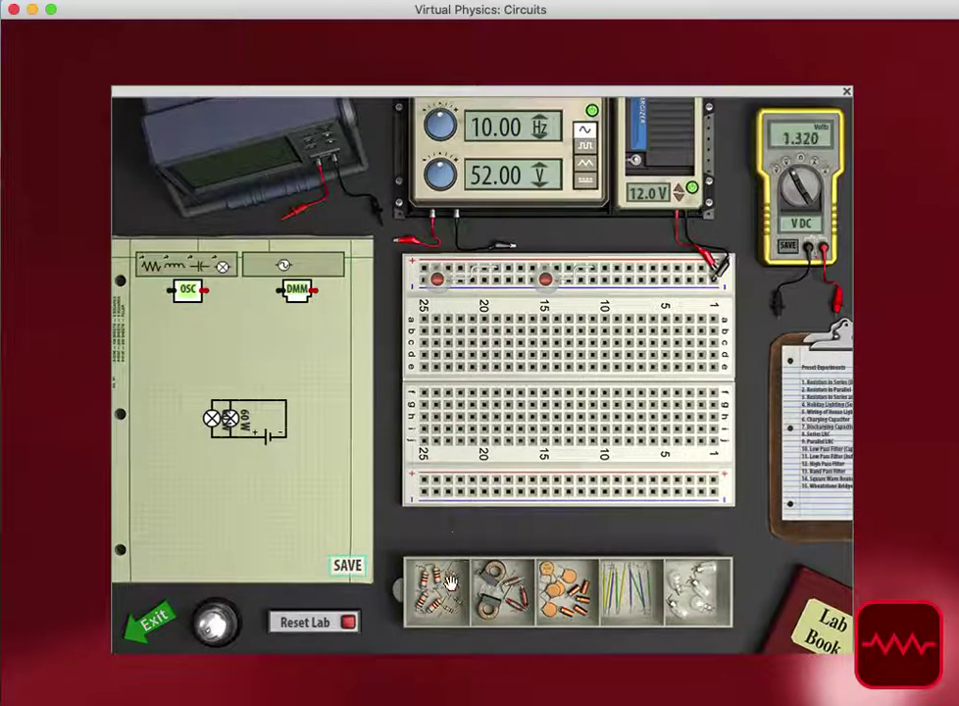
# - Add a 100 Ω resistor and a 1 µF capacitor to the top rail, leaving the capacitor's properties unchanged
pyautogui.moveTo(452, 578); pyautogui.dragTo(519, 280)
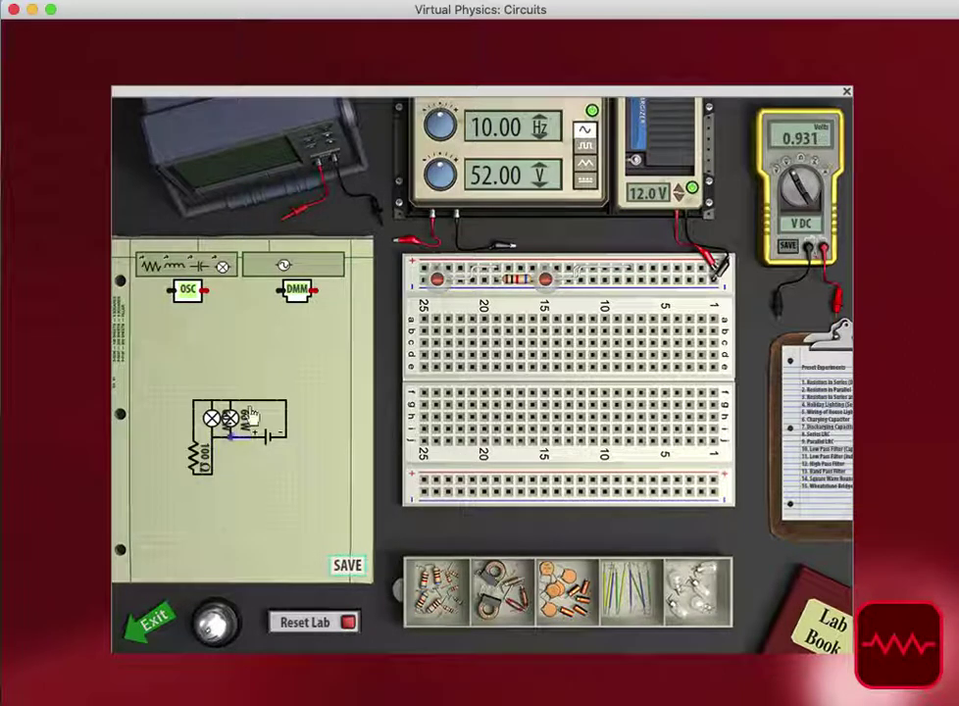
pyautogui.moveTo(567, 590); pyautogui.dragTo(608, 271)
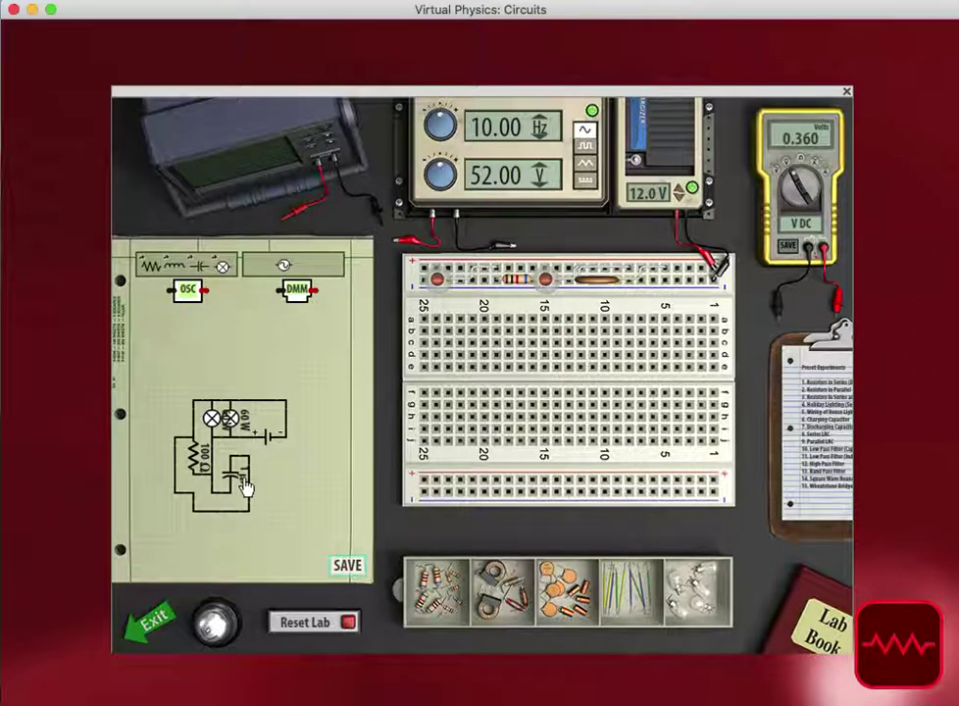
pyautogui.click(245, 486)
pyautogui.click(389, 484)
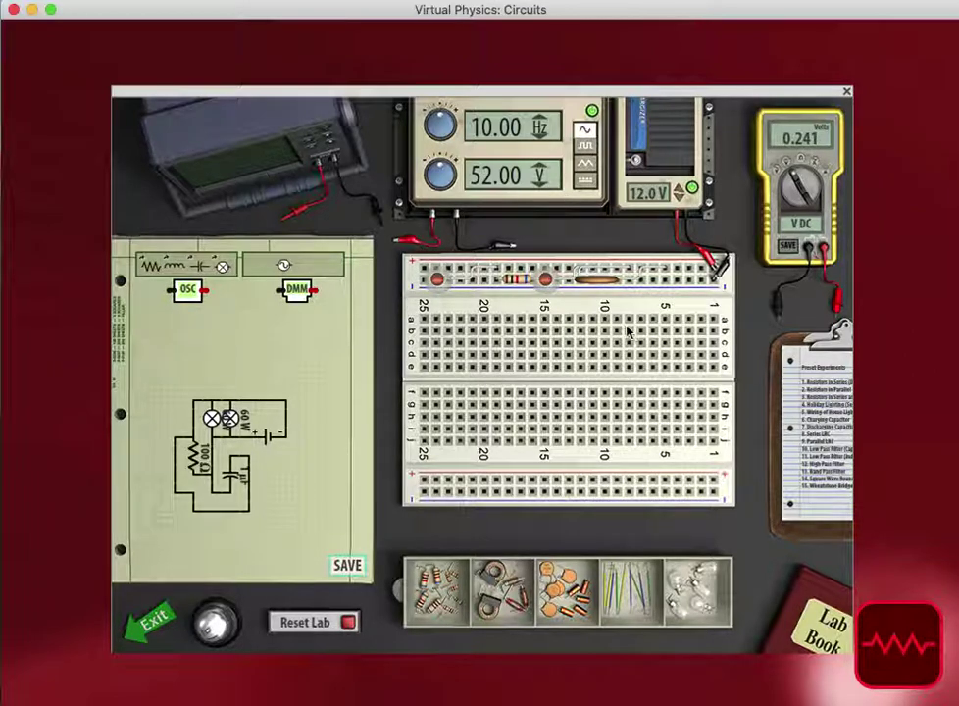
# - Reset the lab, then place a 60 W bulb and a battery and wire them into a closed loop
pyautogui.click(348, 623)
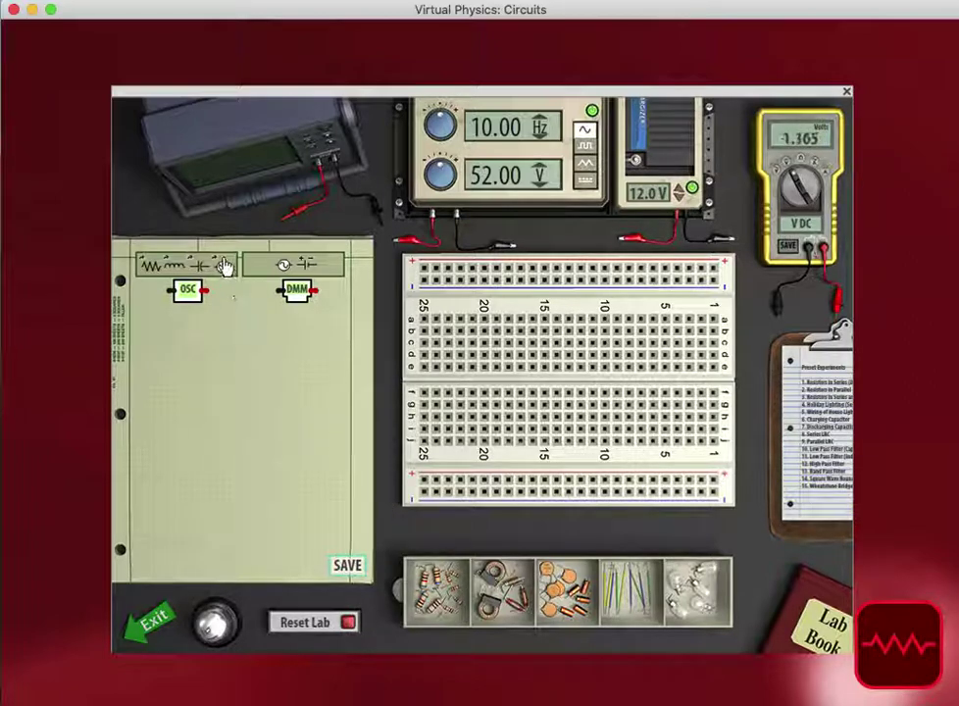
pyautogui.moveTo(224, 267); pyautogui.dragTo(251, 382)
pyautogui.moveTo(306, 277); pyautogui.dragTo(208, 383)
pyautogui.moveTo(267, 380); pyautogui.dragTo(208, 392)
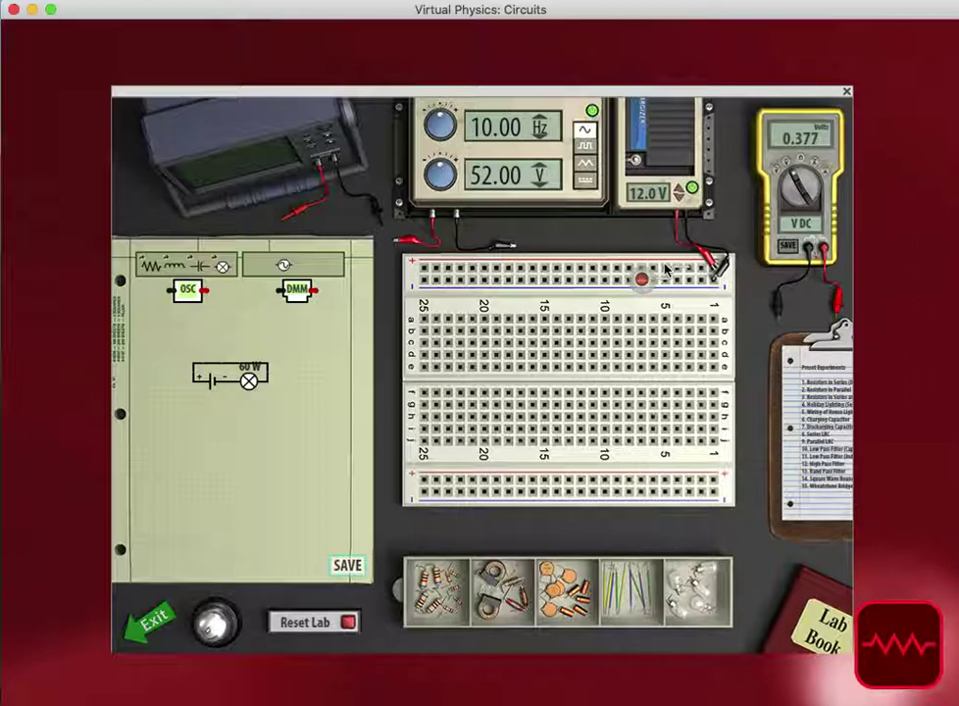